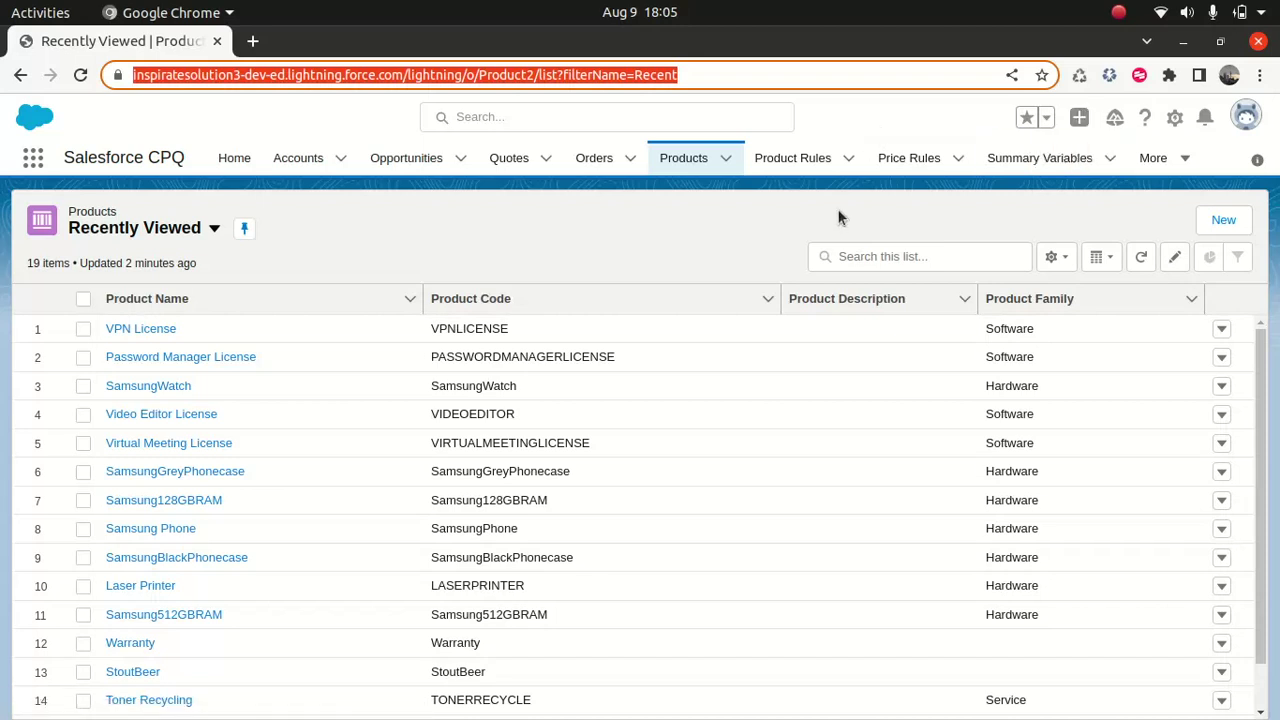
Step: Open the VPN License product for editing, review its subscription pricing, subscription term and discounting fields, and save the record
left_click(159, 330)
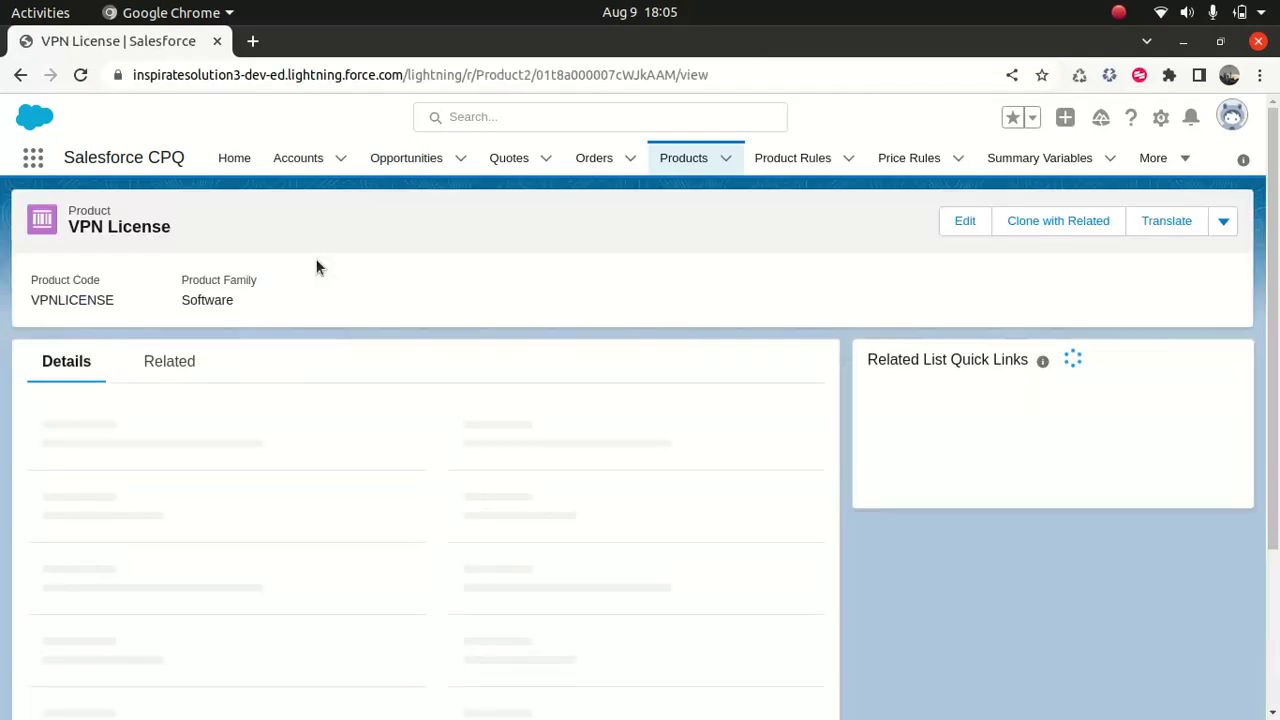
left_click(964, 222)
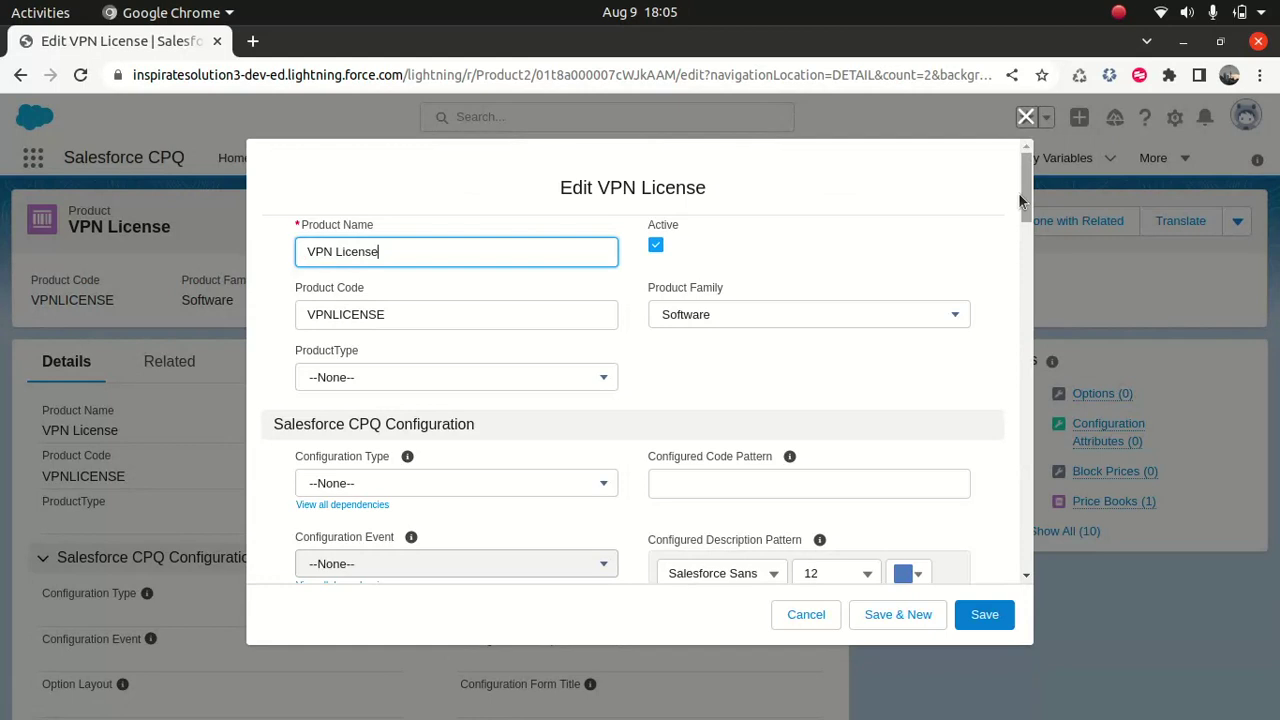
scroll(1019, 194, "down", 10)
left_click_drag(1018, 293, 1012, 350)
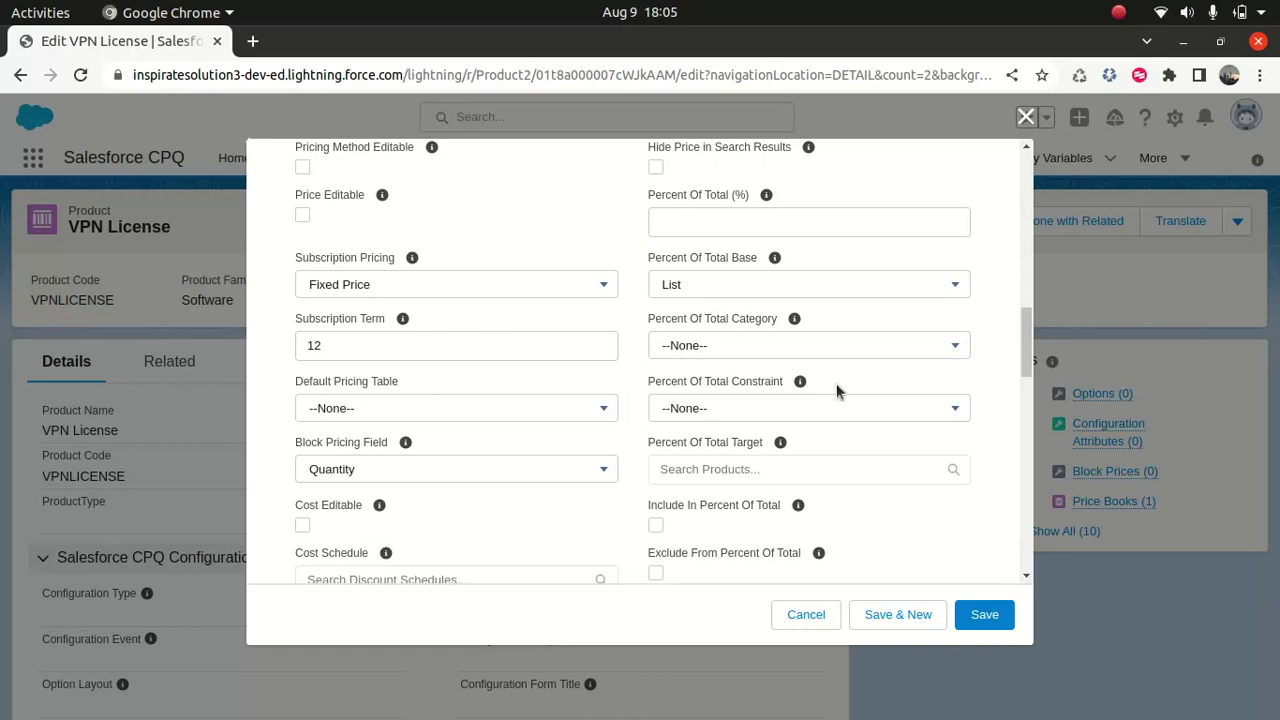
left_click_drag(1028, 343, 1020, 388)
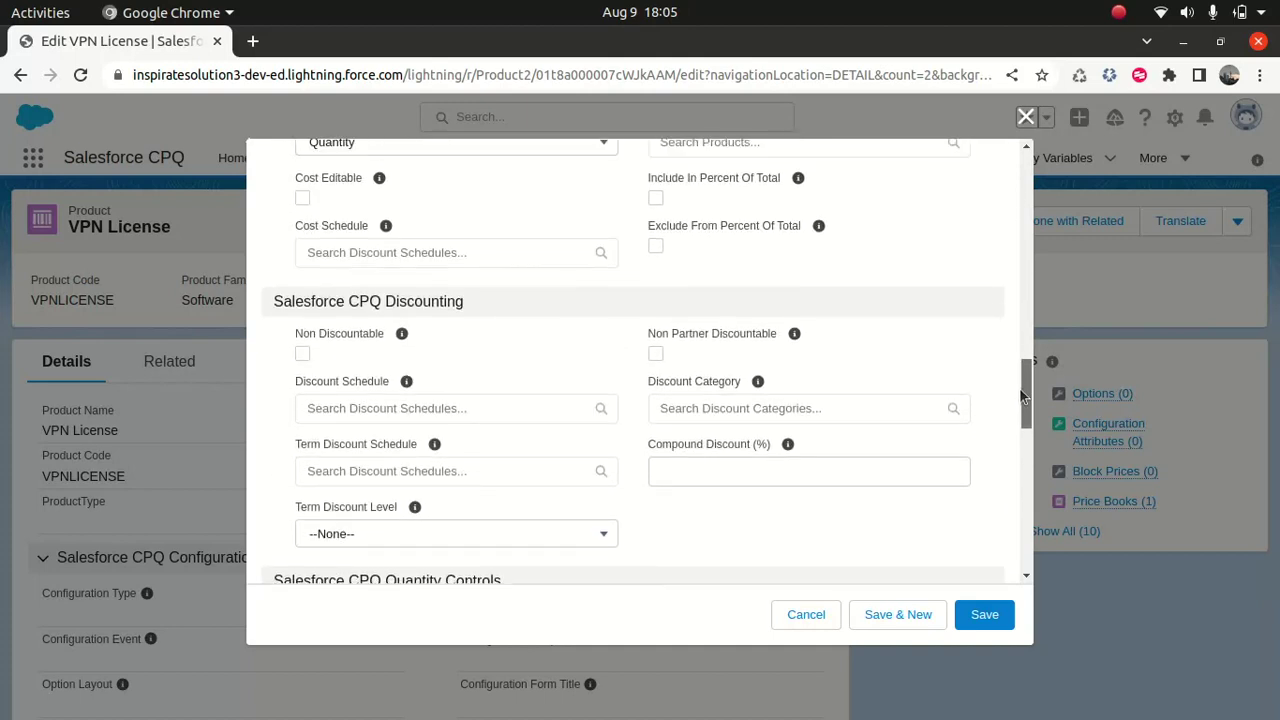
left_click_drag(1020, 389, 1012, 345)
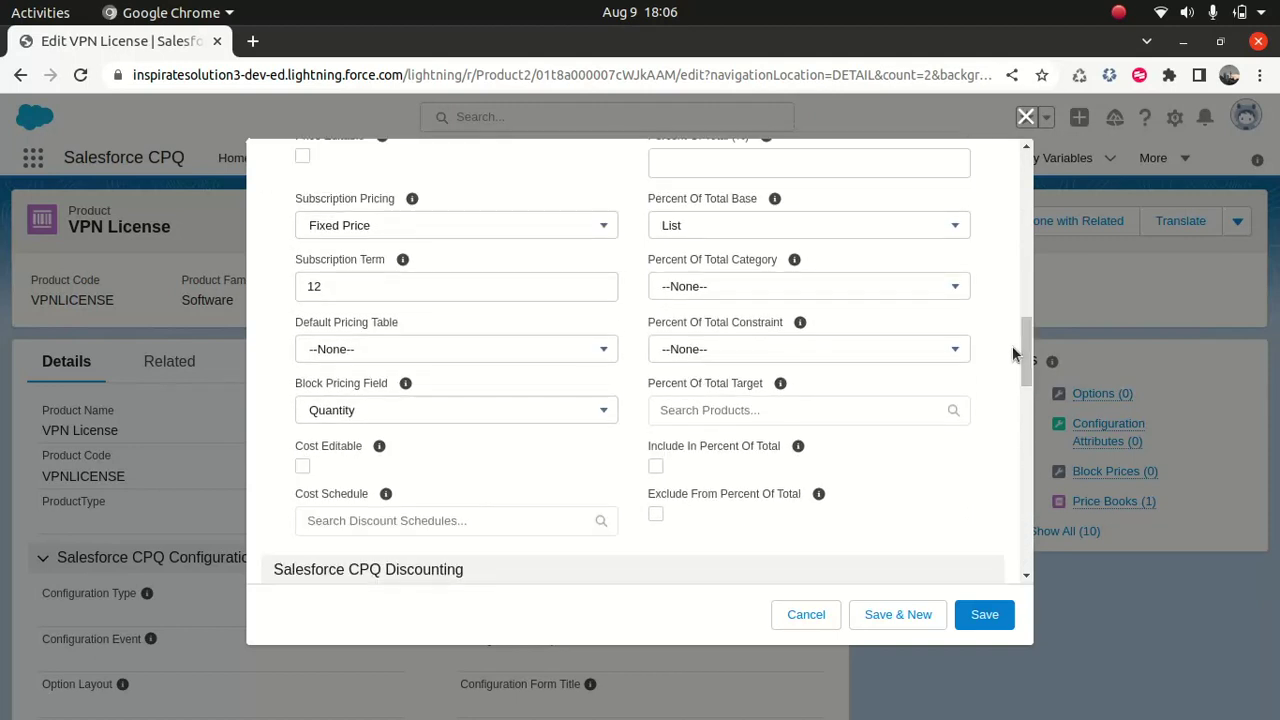
left_click(992, 618)
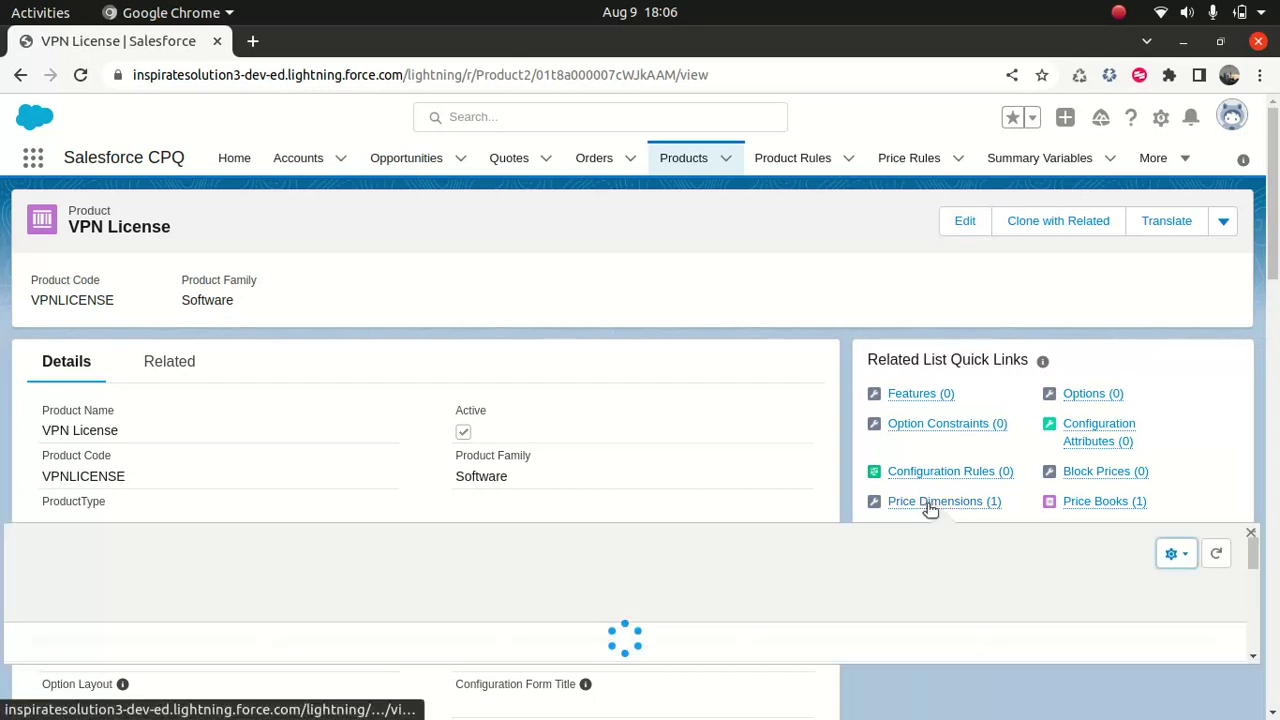
Step: Examine the VPN License product's price dimensions and the Type options offered for a new dimension, then discard the new dimension
left_click(928, 504)
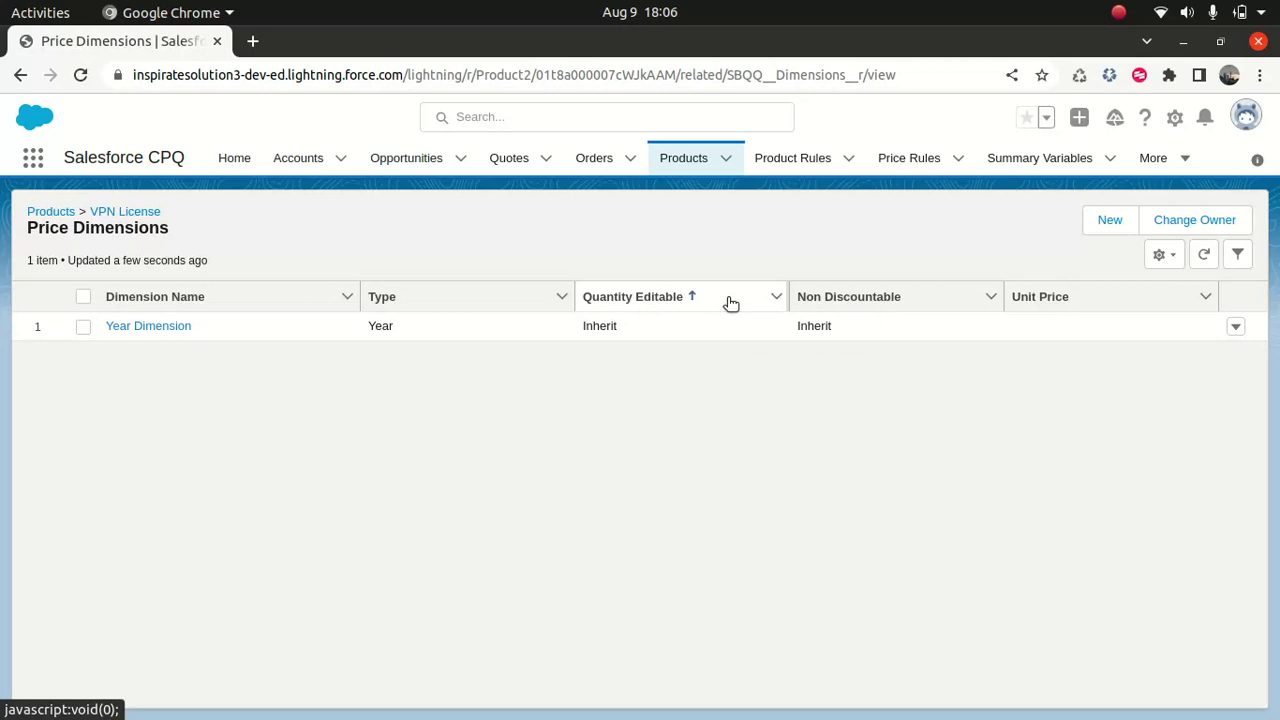
left_click(395, 296)
left_click(1108, 222)
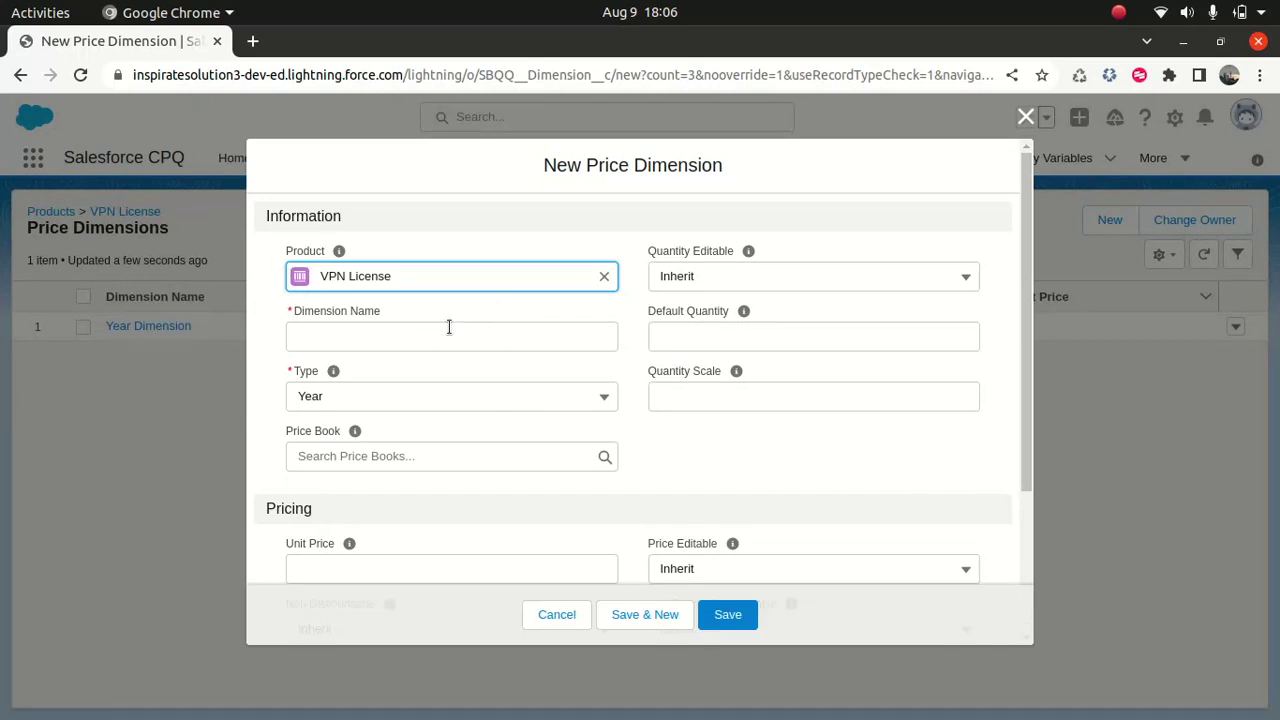
left_click(456, 398)
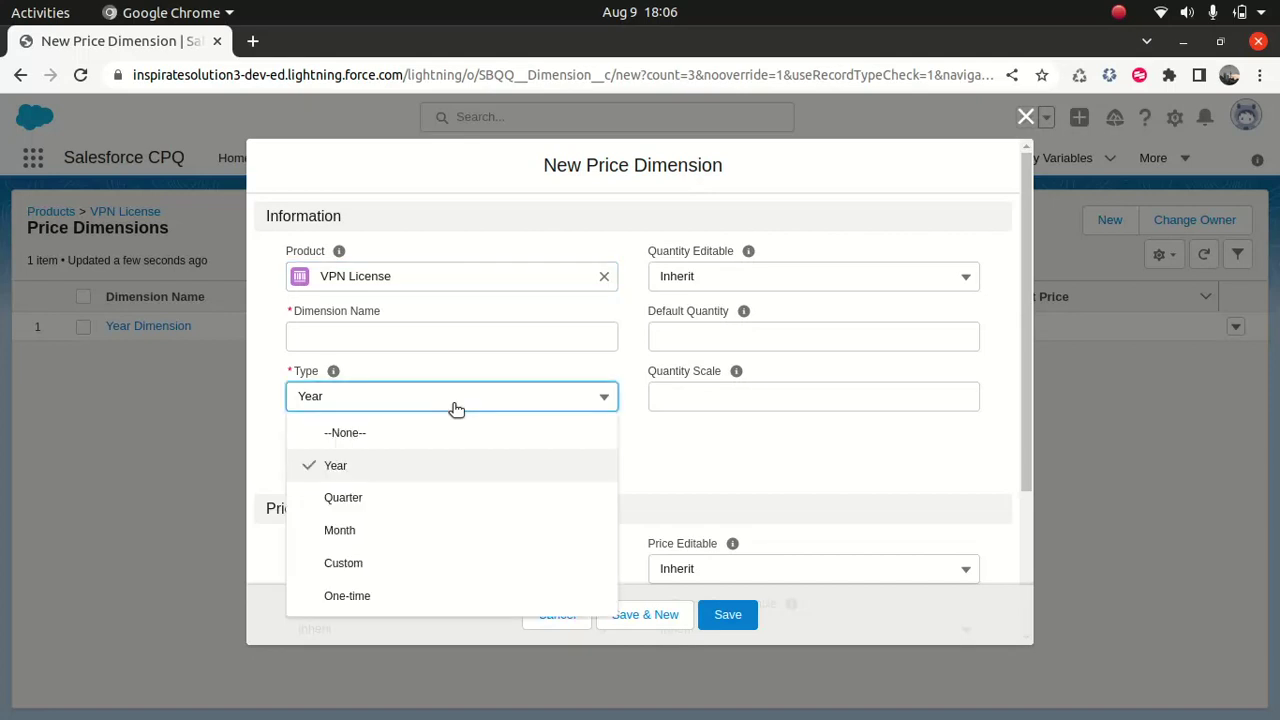
left_click(252, 417)
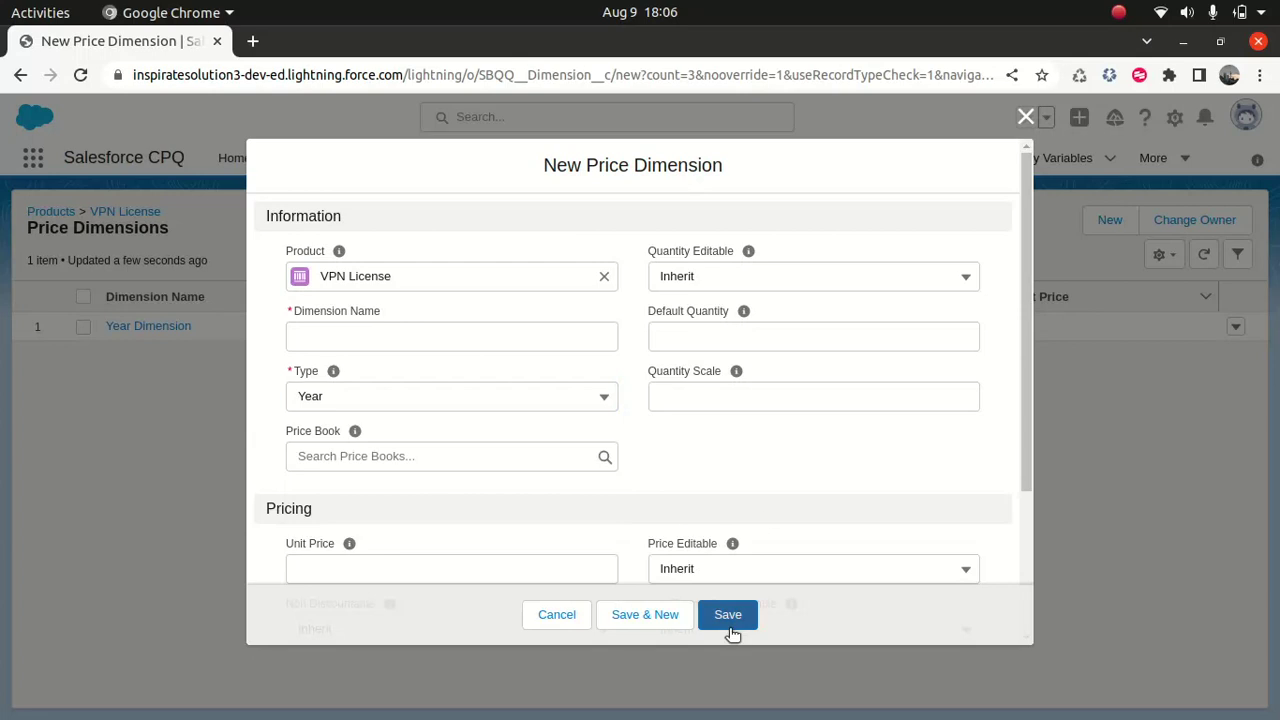
left_click(557, 621)
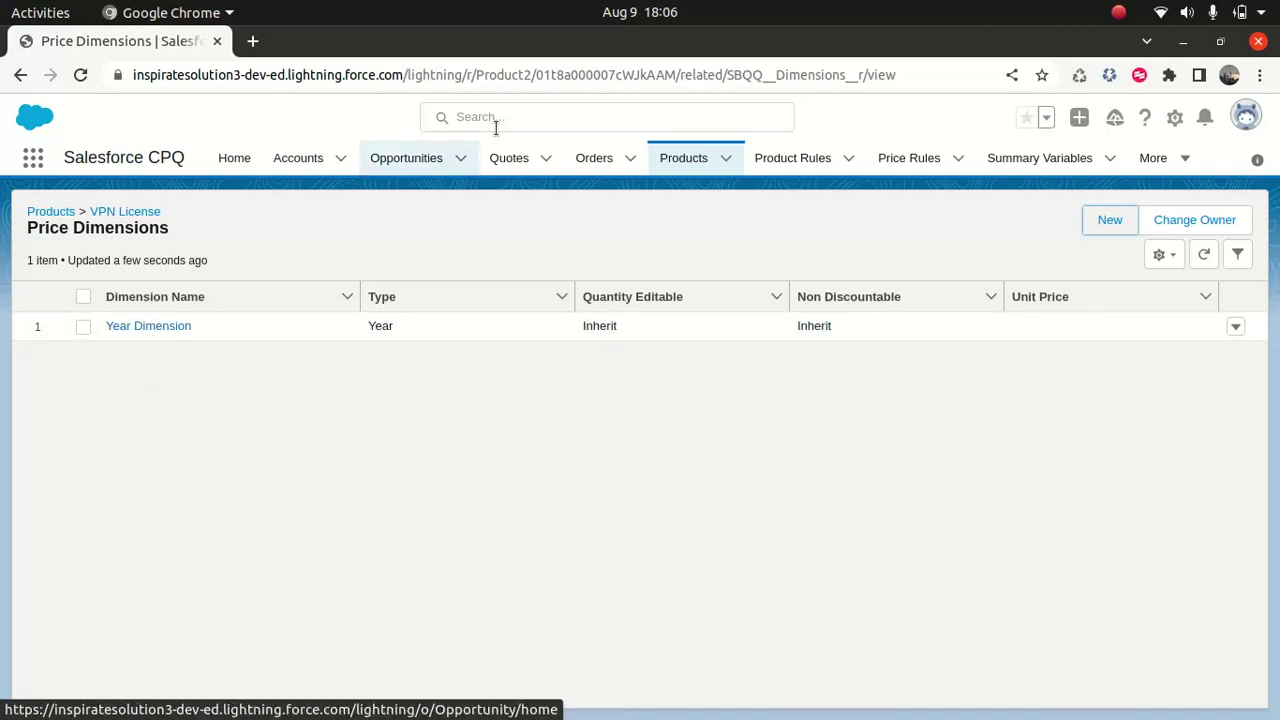
Step: Start a new quote and clear its Expires On date
left_click(512, 161)
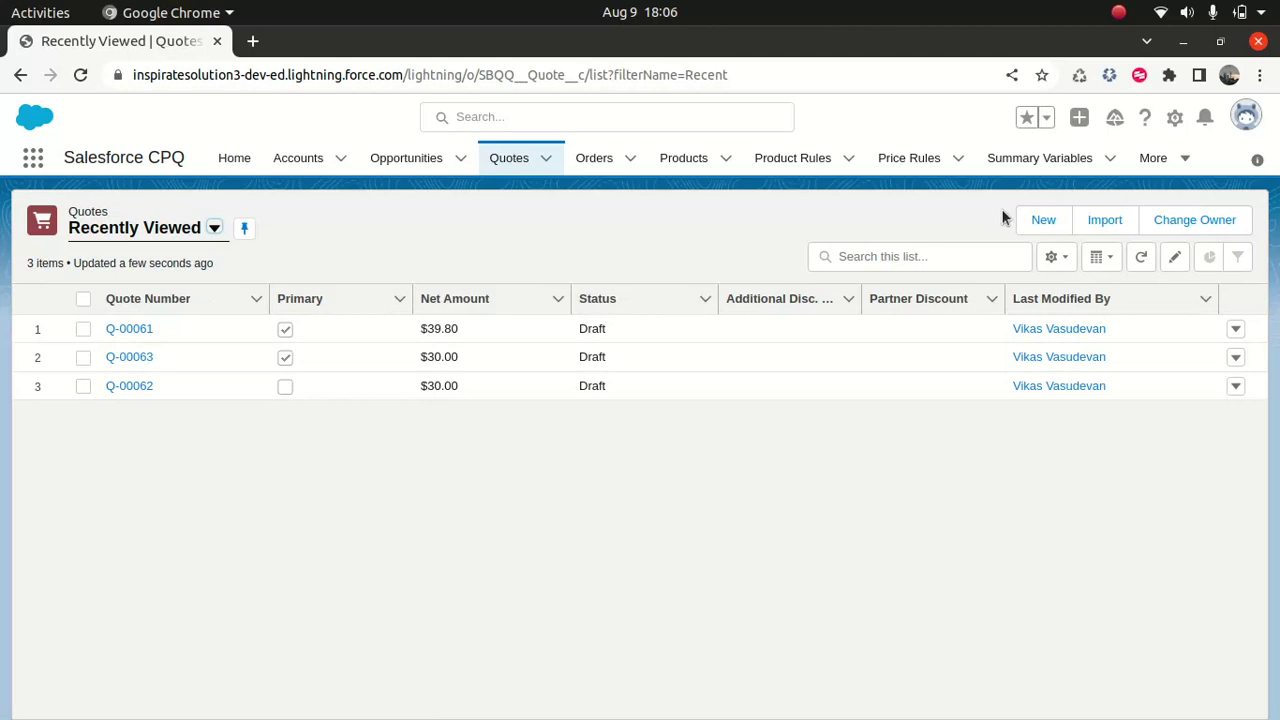
left_click(1038, 220)
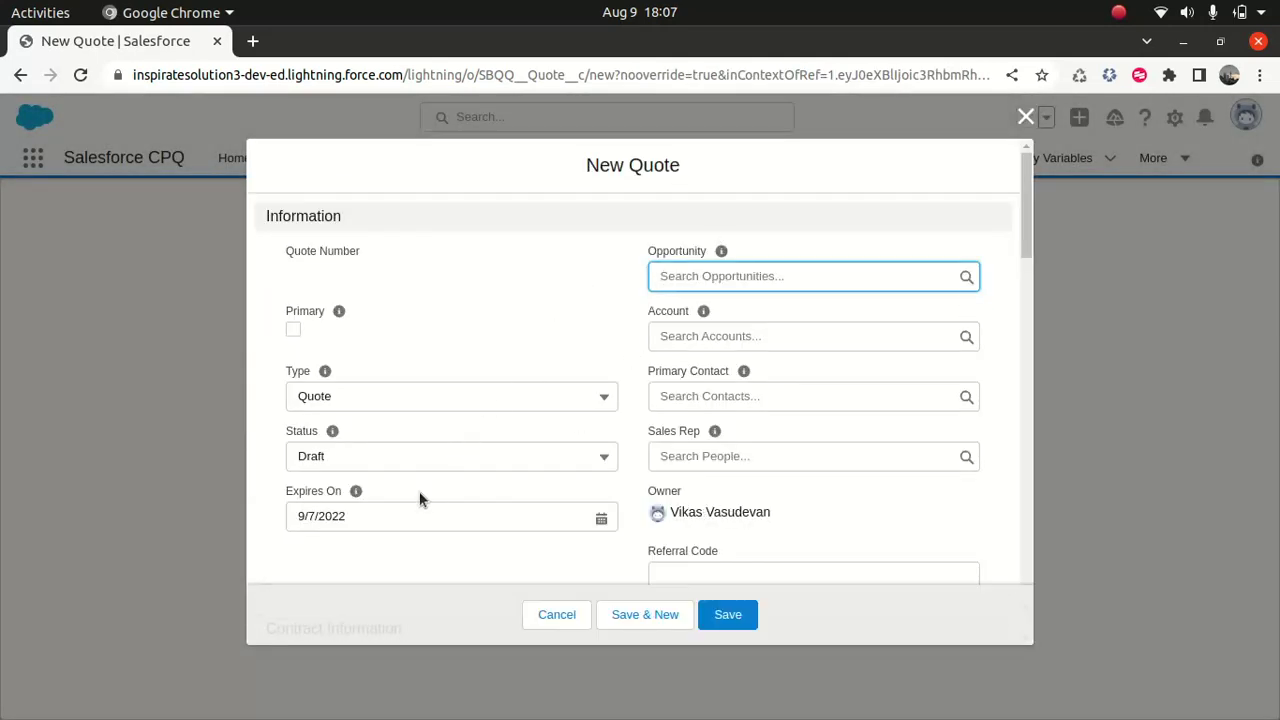
left_click(372, 518)
key("ctrl+a")
key("BackSpace")
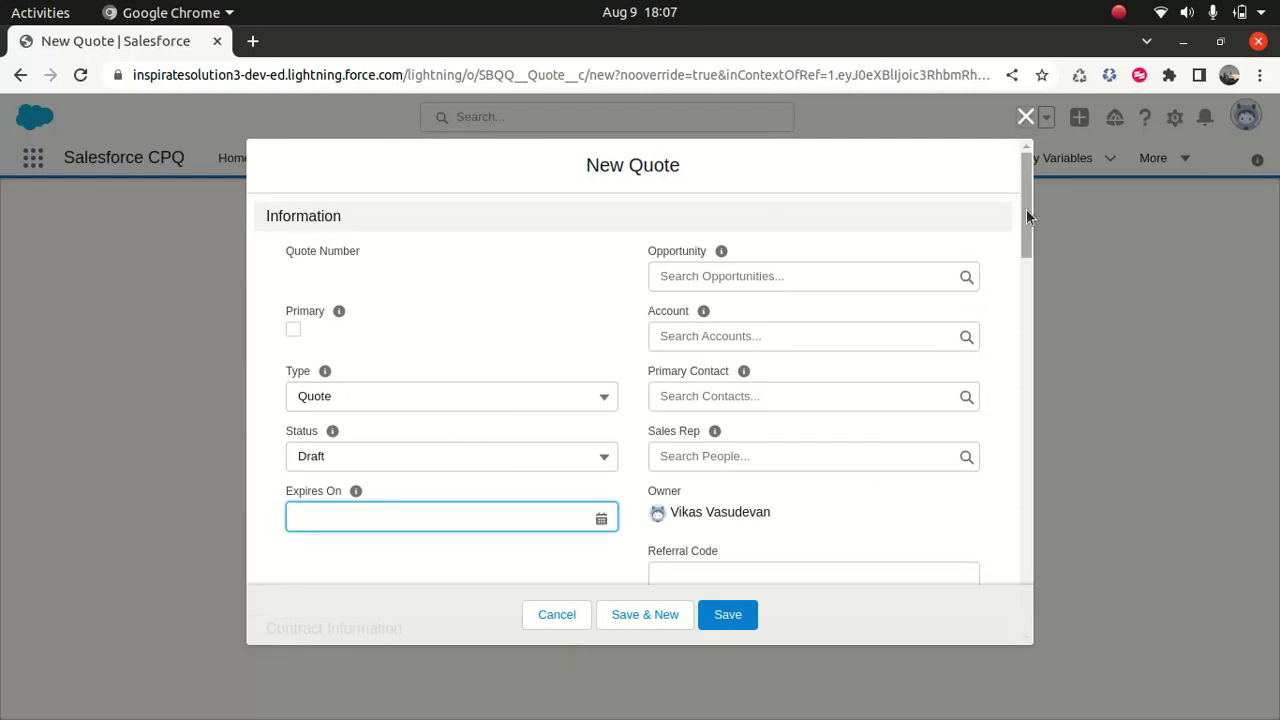
Step: Set the new quote's Subscription Term to 24 and save the quote
left_click_drag(1026, 209, 1017, 305)
left_click(380, 389)
type("24")
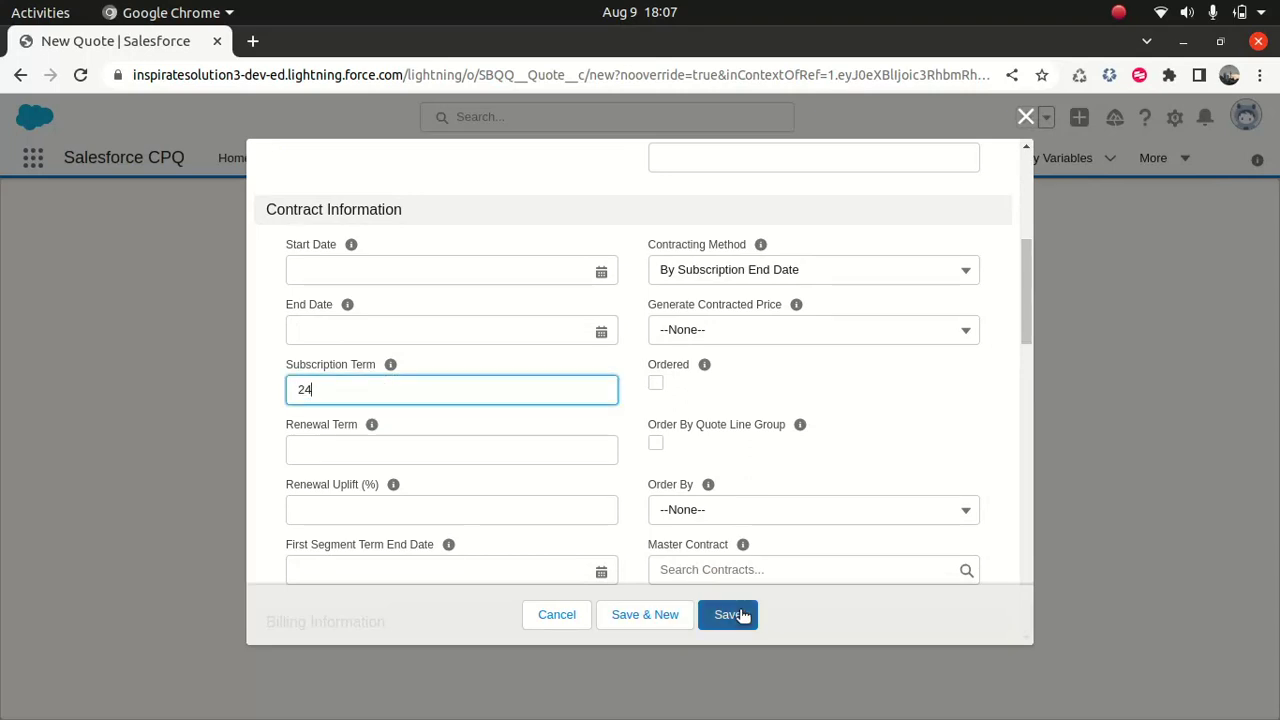
mouse_move(1024, 296)
left_mouse_down()
mouse_move(1020, 316)
mouse_move(1016, 305)
left_mouse_up()
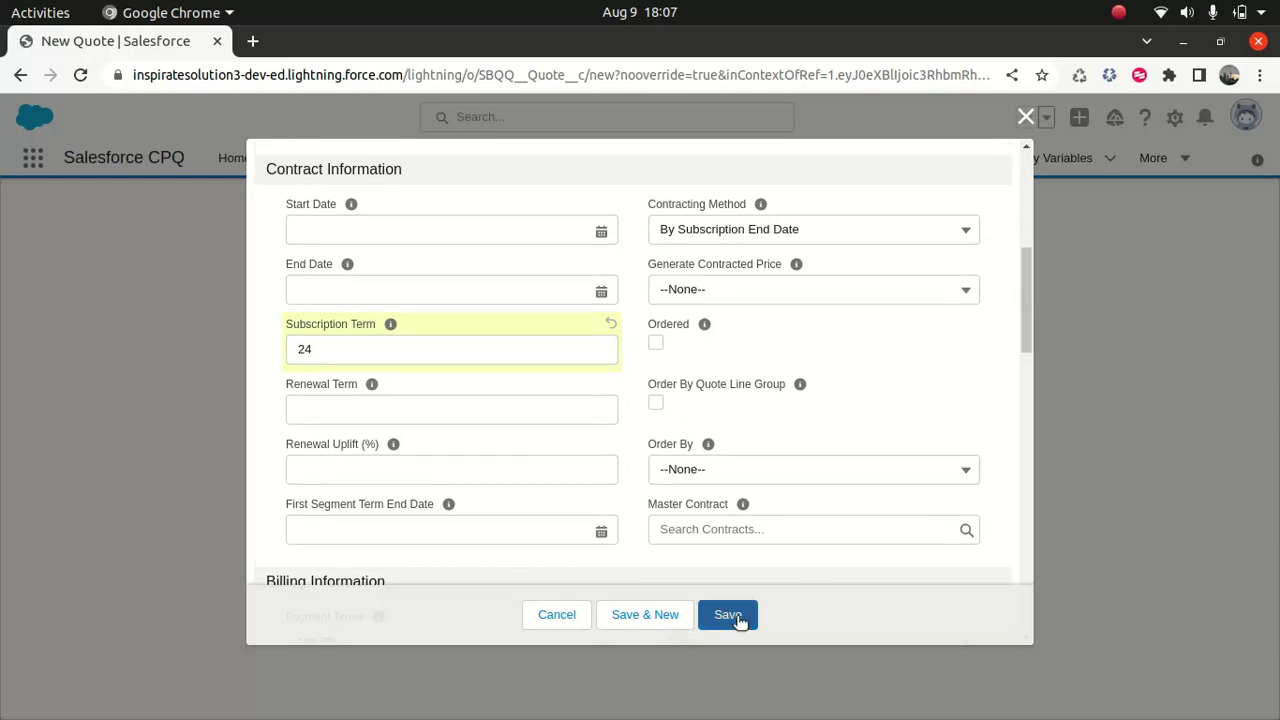
left_click(731, 616)
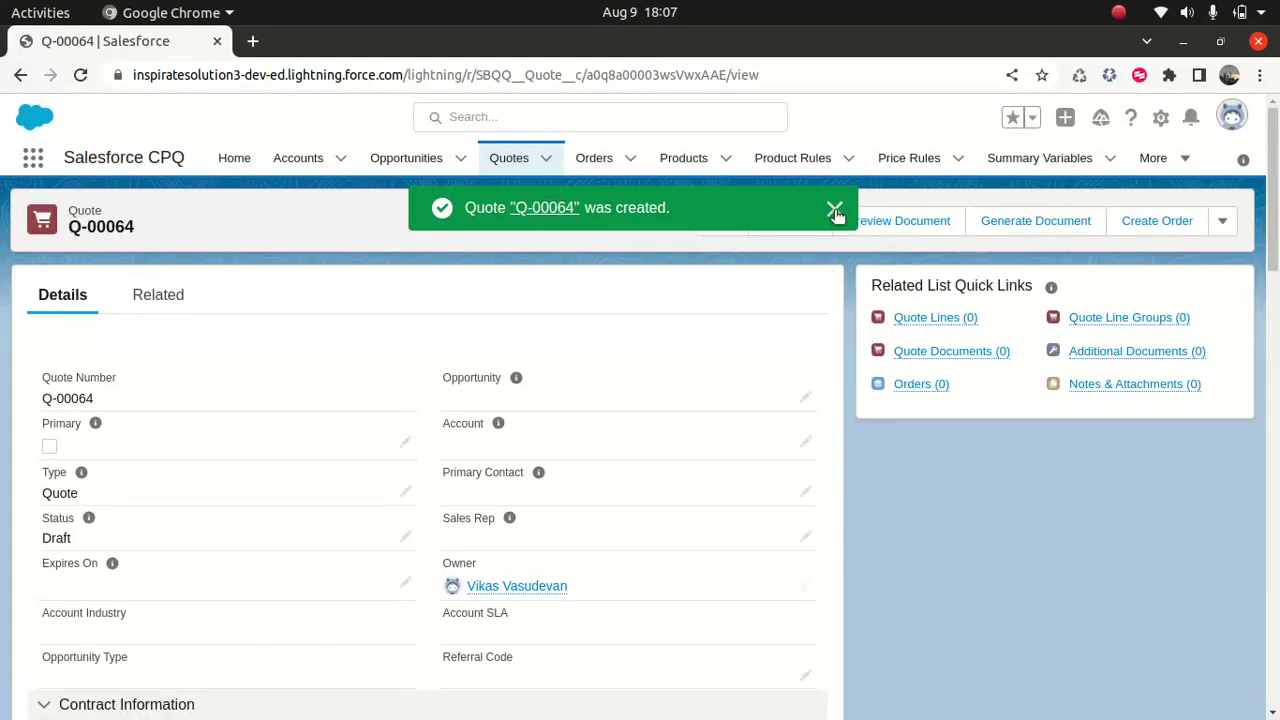
left_click(836, 210)
Step: Edit the quote's lines using the Standard Price Book and add the VPN License product
left_click(790, 224)
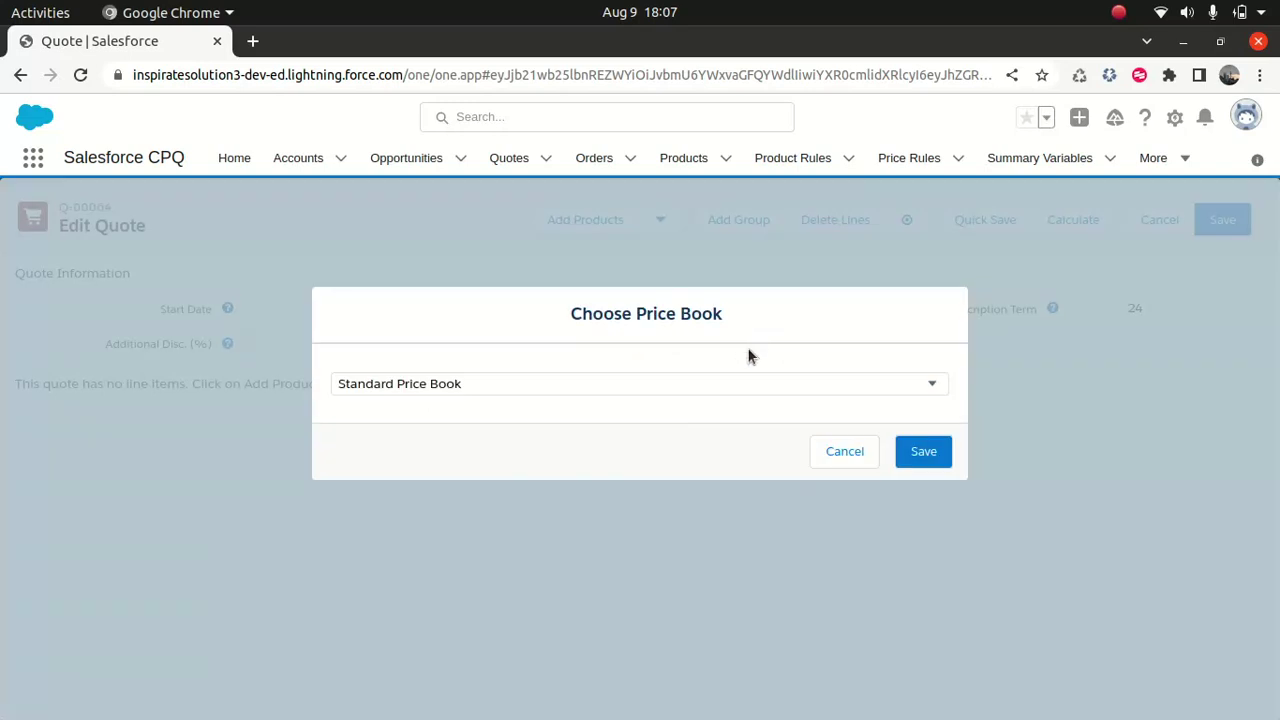
left_click(925, 455)
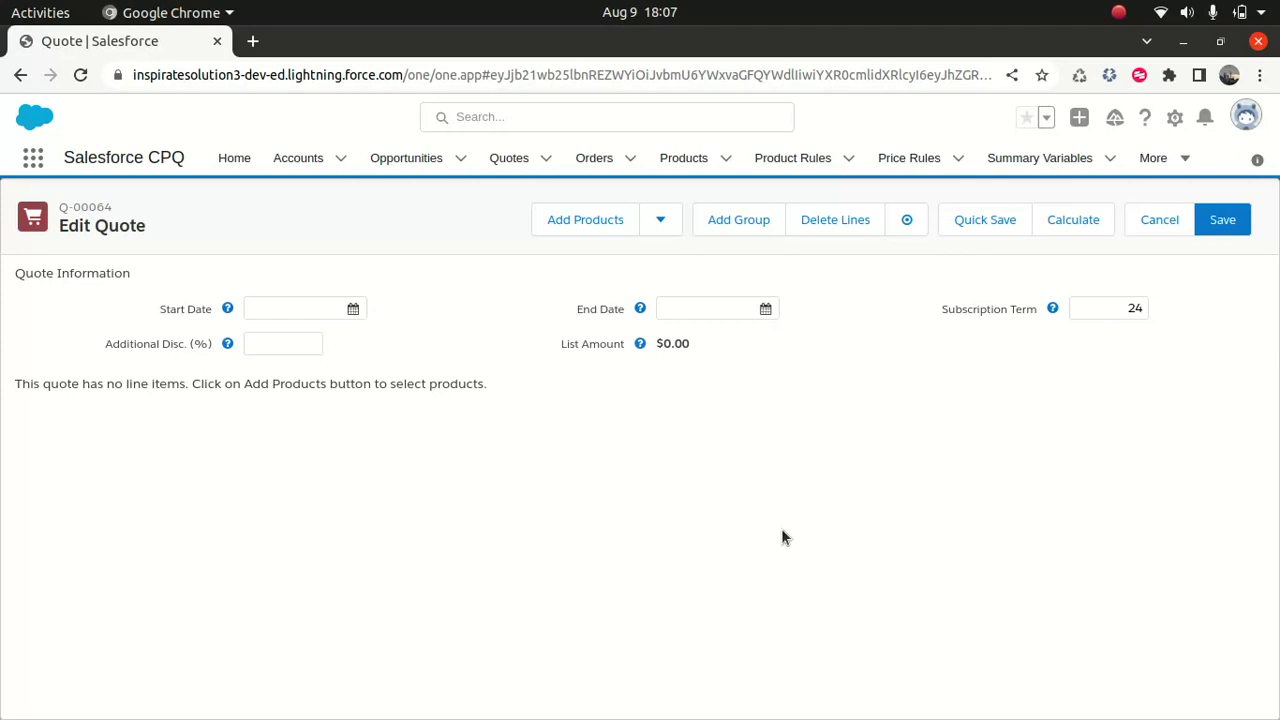
left_click(610, 225)
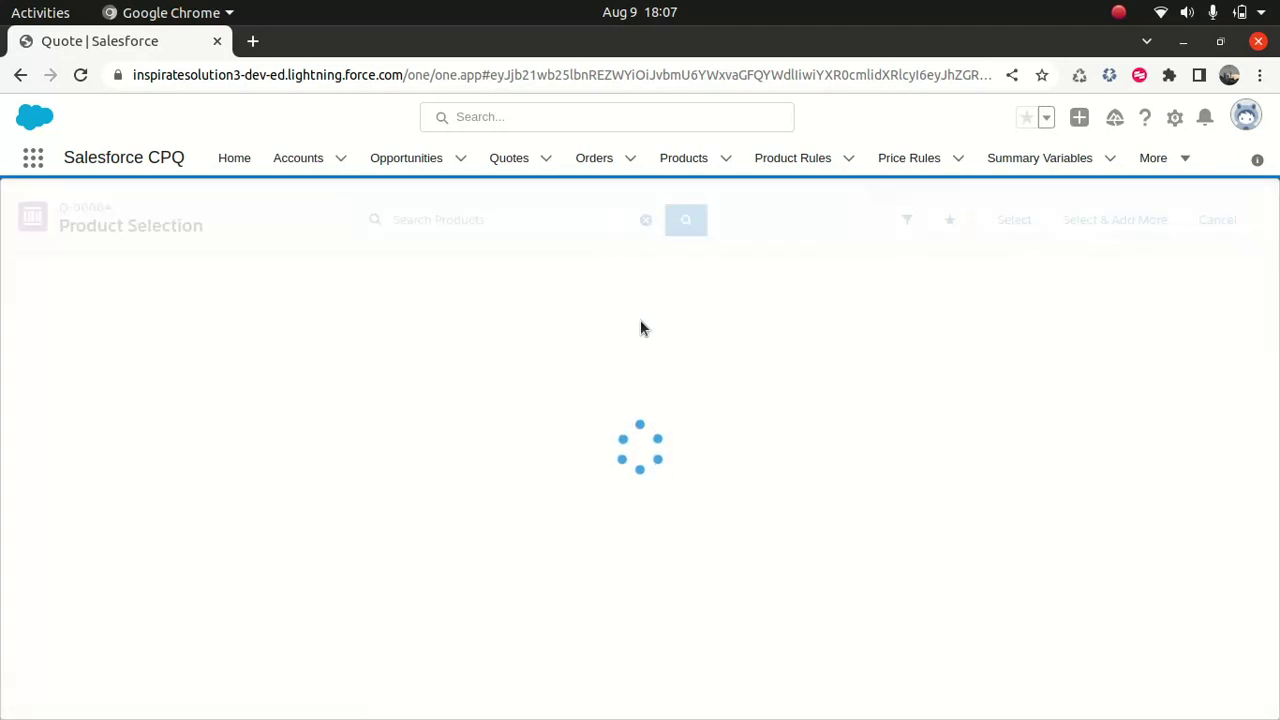
left_click(448, 220)
type("vpn")
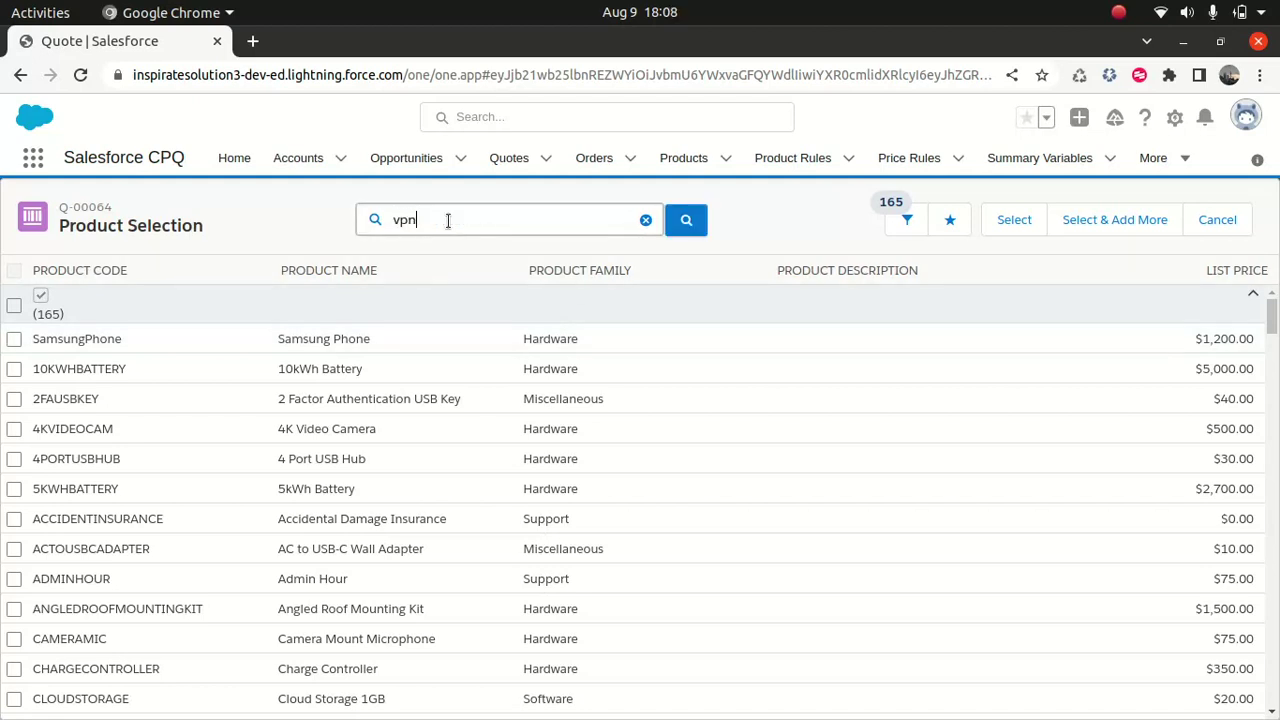
left_click(395, 262)
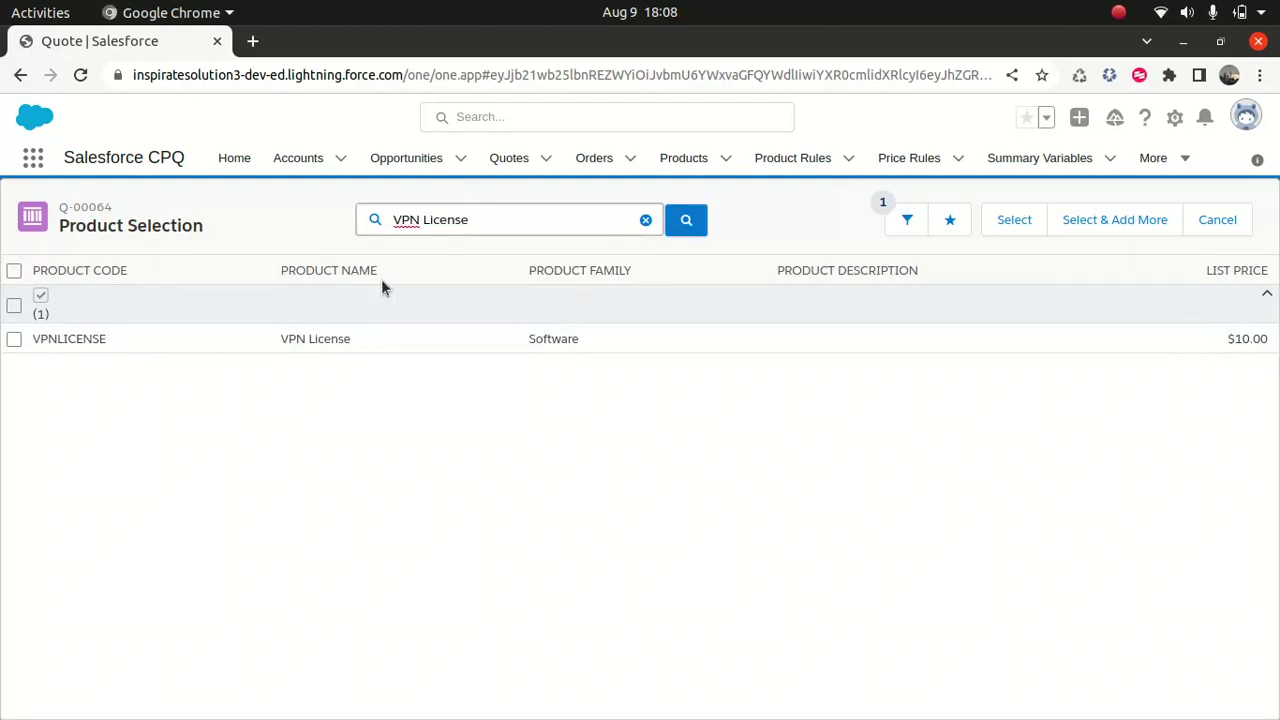
left_click(14, 339)
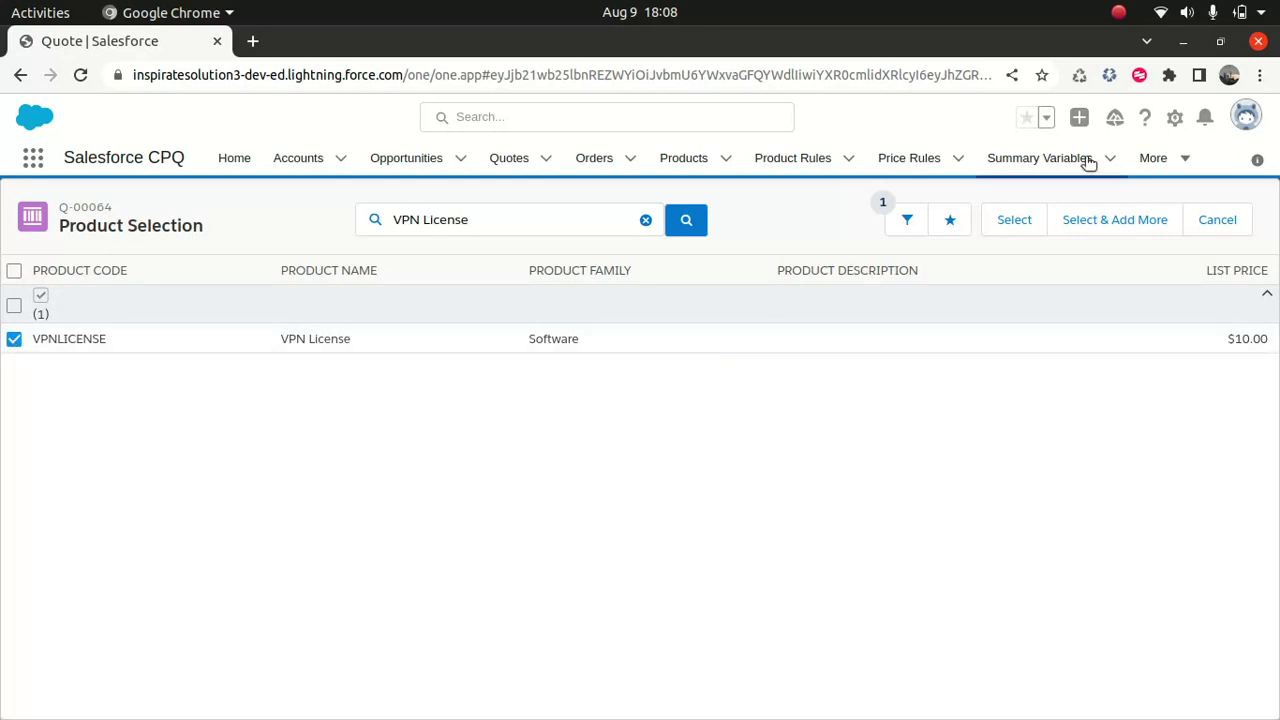
left_click(1014, 219)
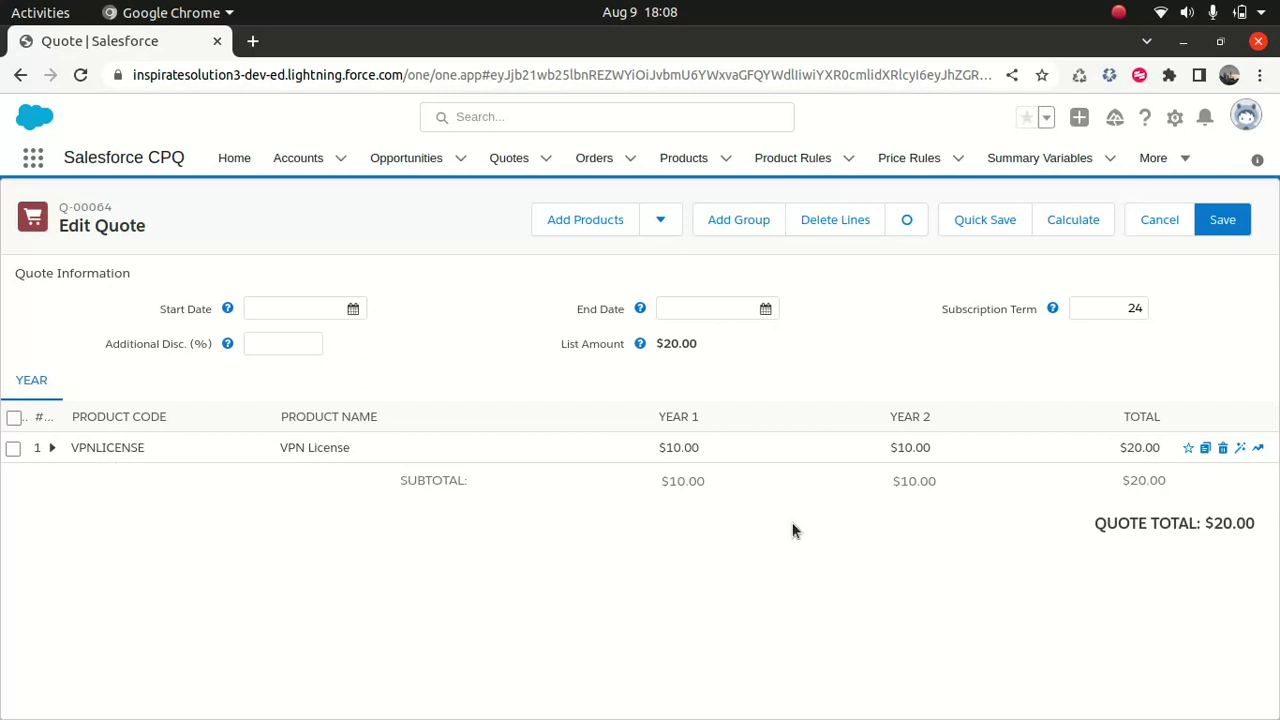
Step: Desegment the VPN License line, set its quantity to 2 and recalculate the quote
left_click(1240, 449)
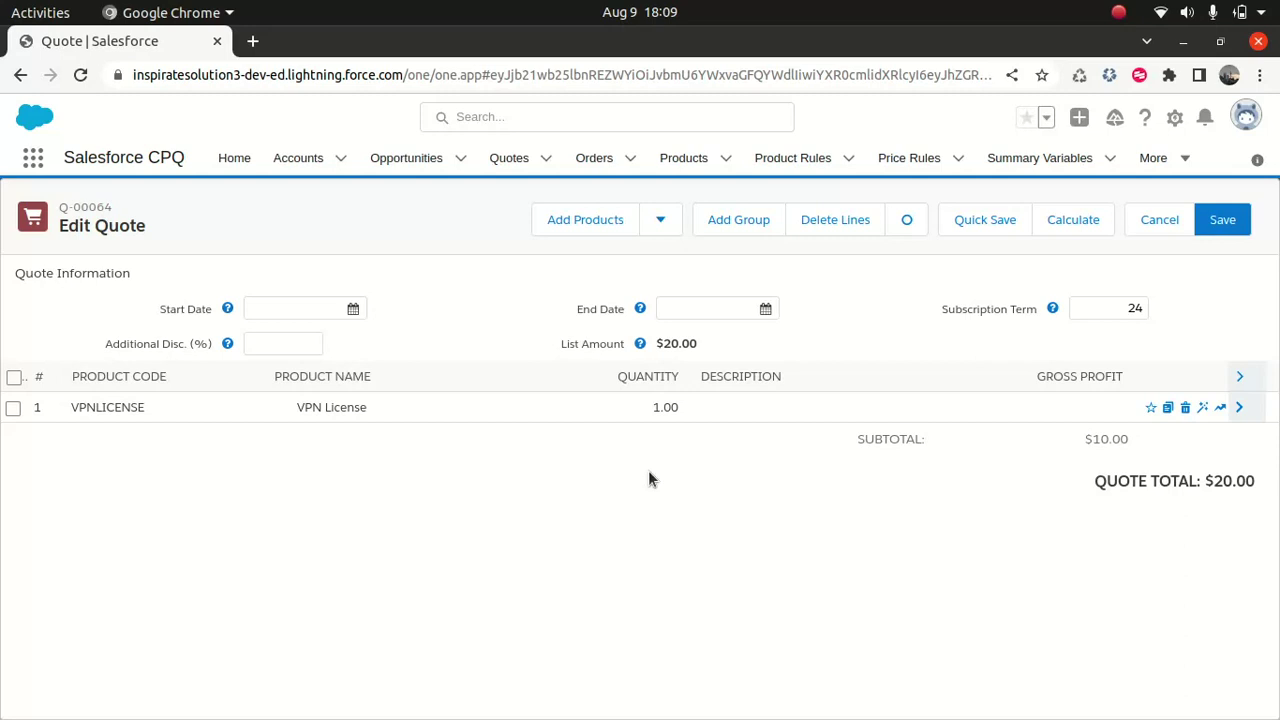
left_click(645, 407)
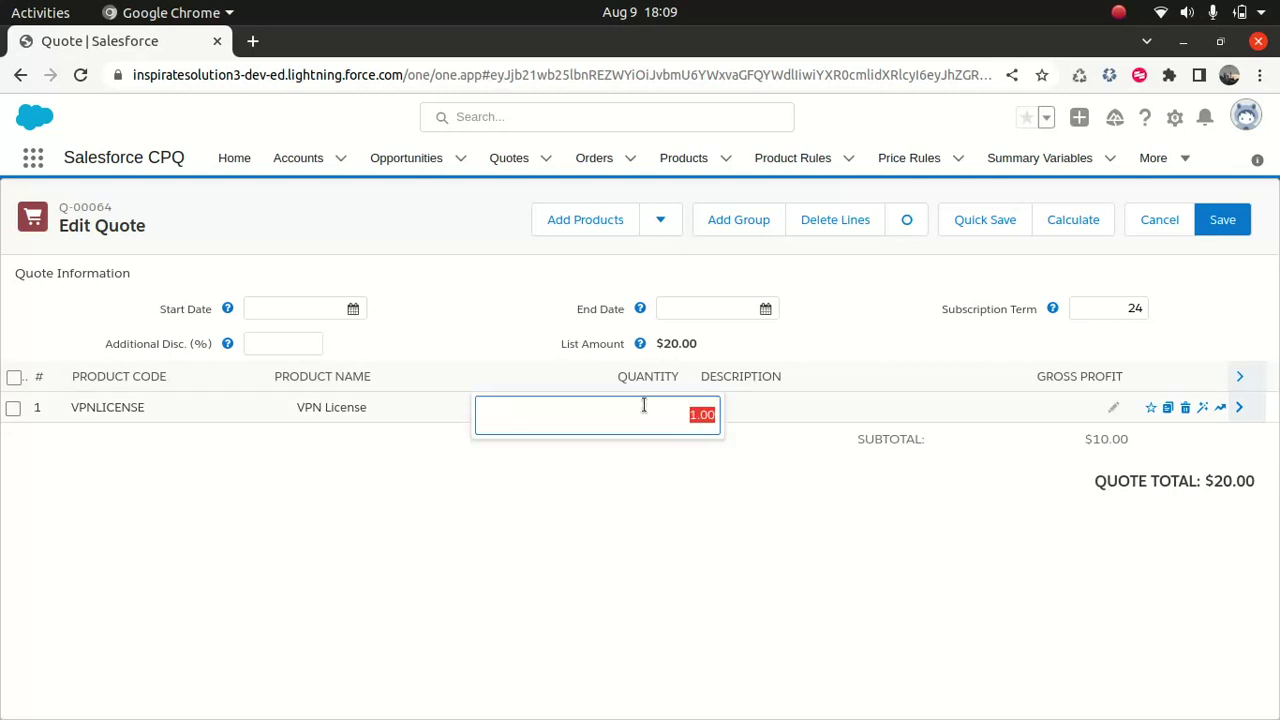
type("2")
left_click(611, 518)
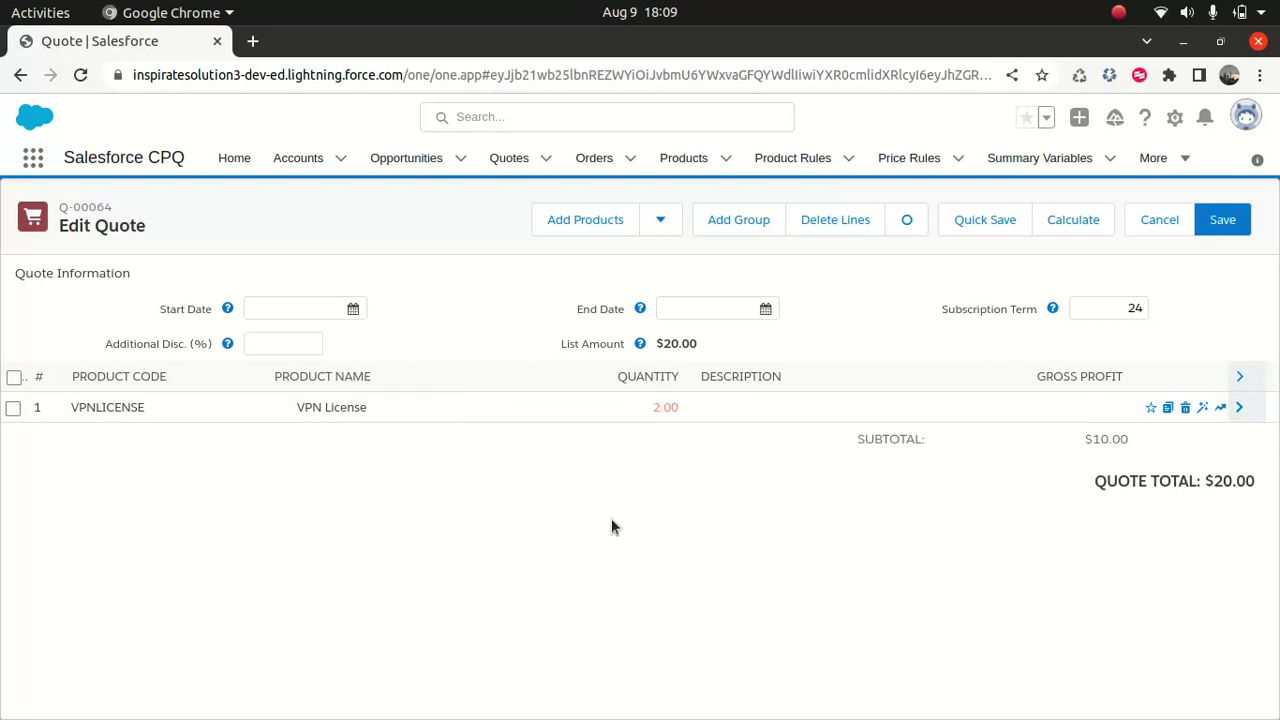
left_click(1063, 230)
Step: Set the VPN License line's quantity to 1, recalculate the quote and resegment the line
left_click(646, 408)
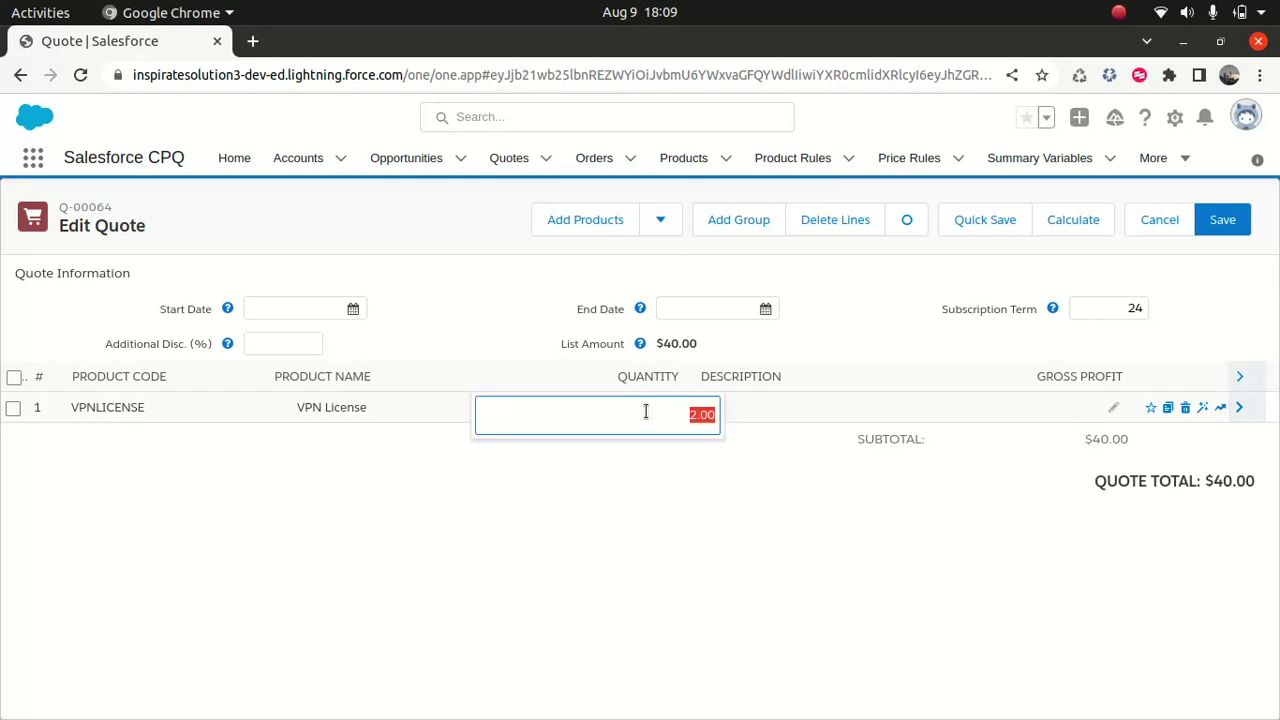
key("BackSpace")
type("1")
left_click(677, 491)
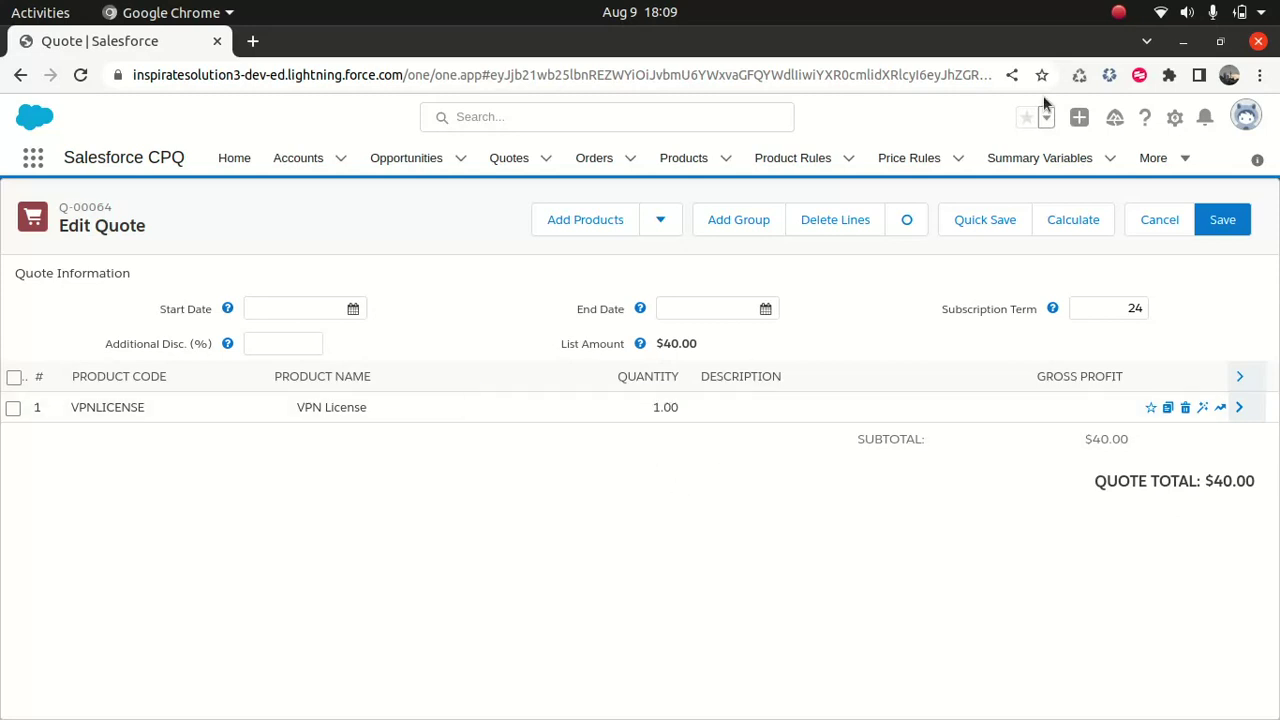
left_click(1073, 219)
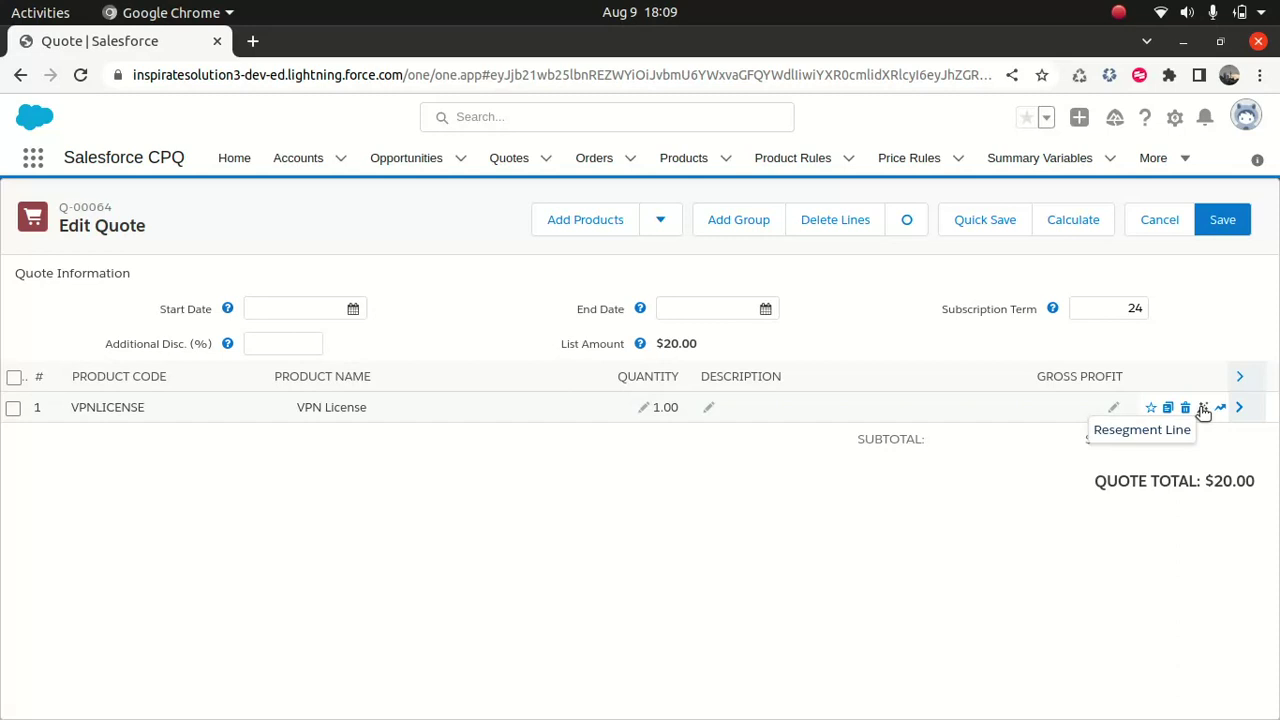
left_click(1202, 409)
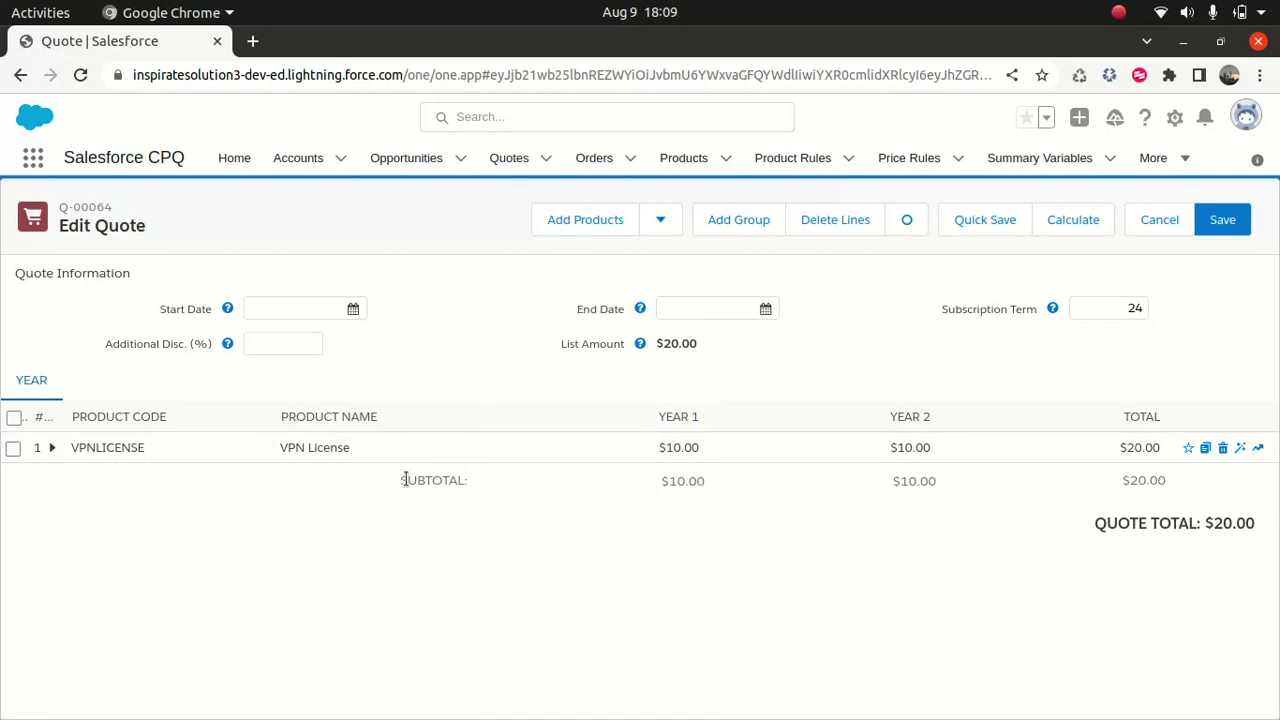
Step: Expand the VPN License line's yearly segments and set the Year 1 additional discount to 1%
left_click(52, 450)
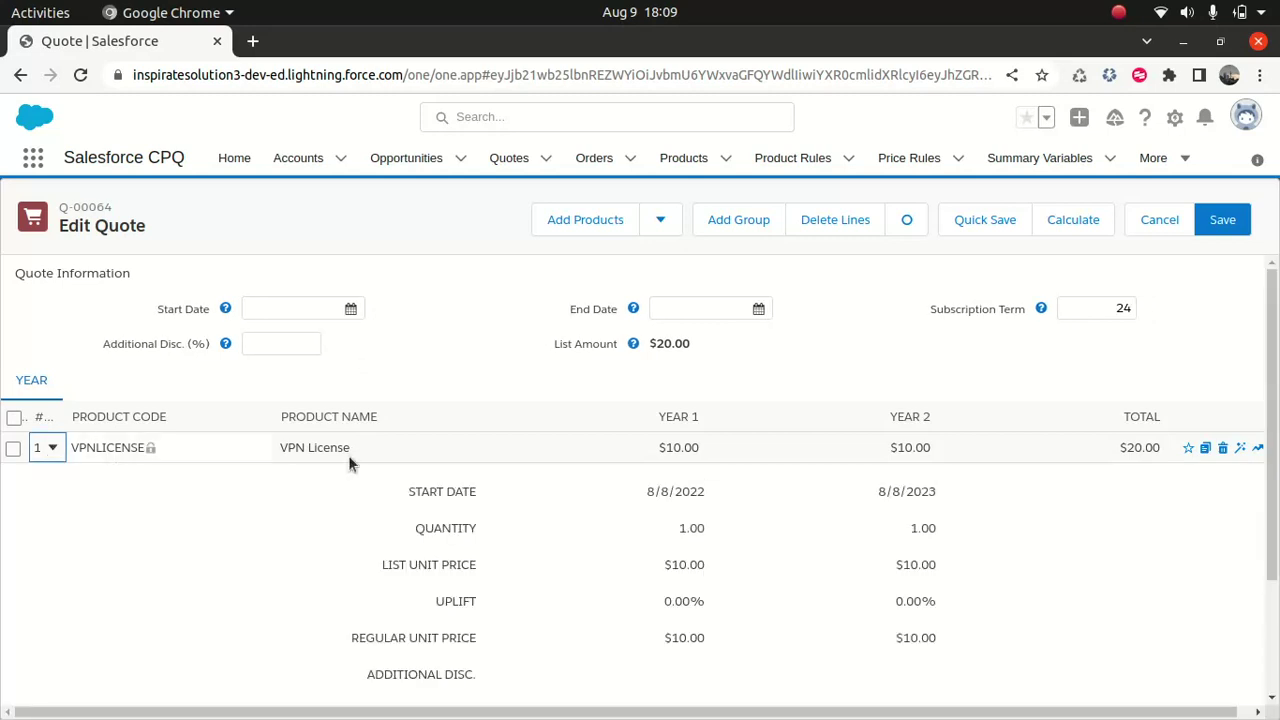
left_click(675, 529)
left_click(592, 530)
scroll(1260, 550, "down", 1)
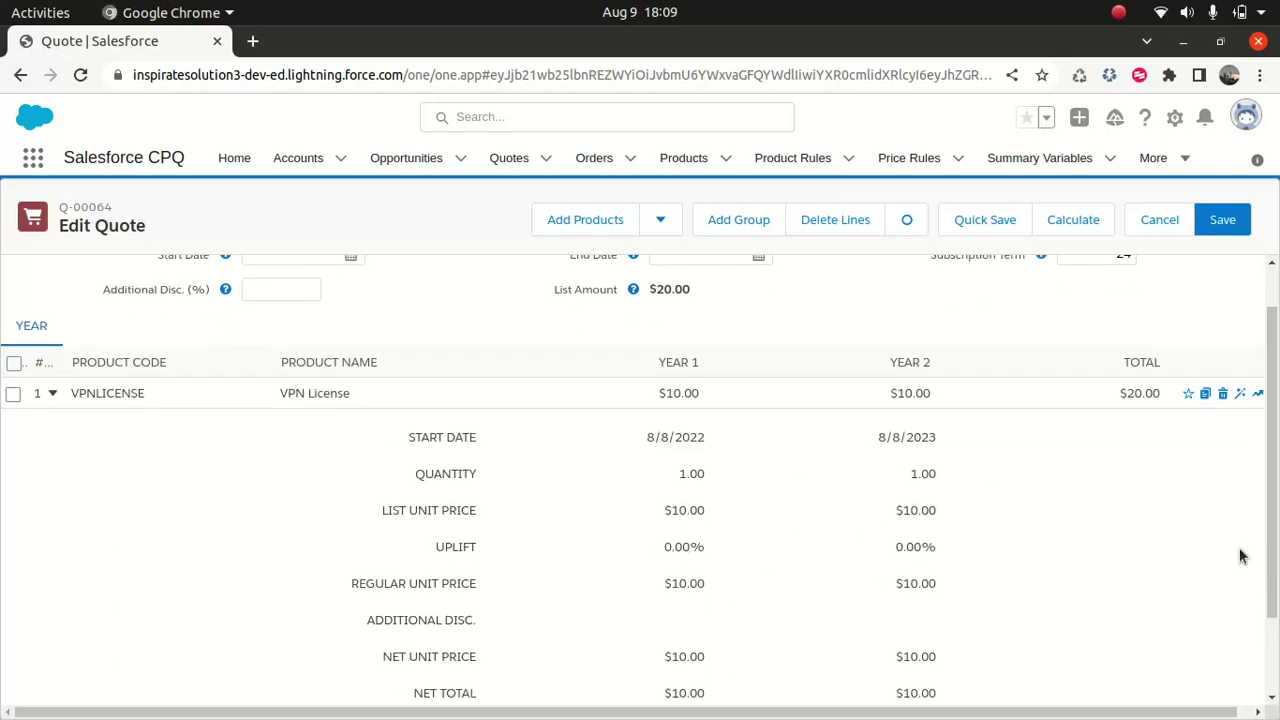
left_click(702, 621)
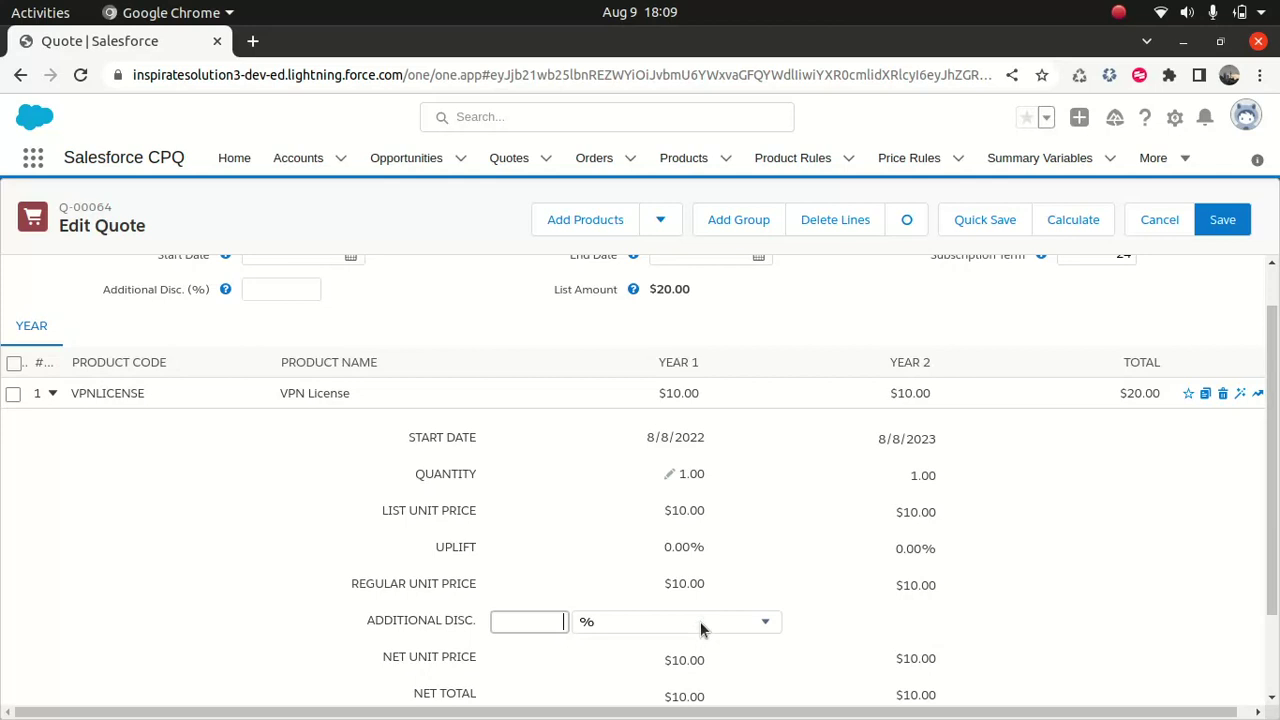
type("1")
left_click(278, 560)
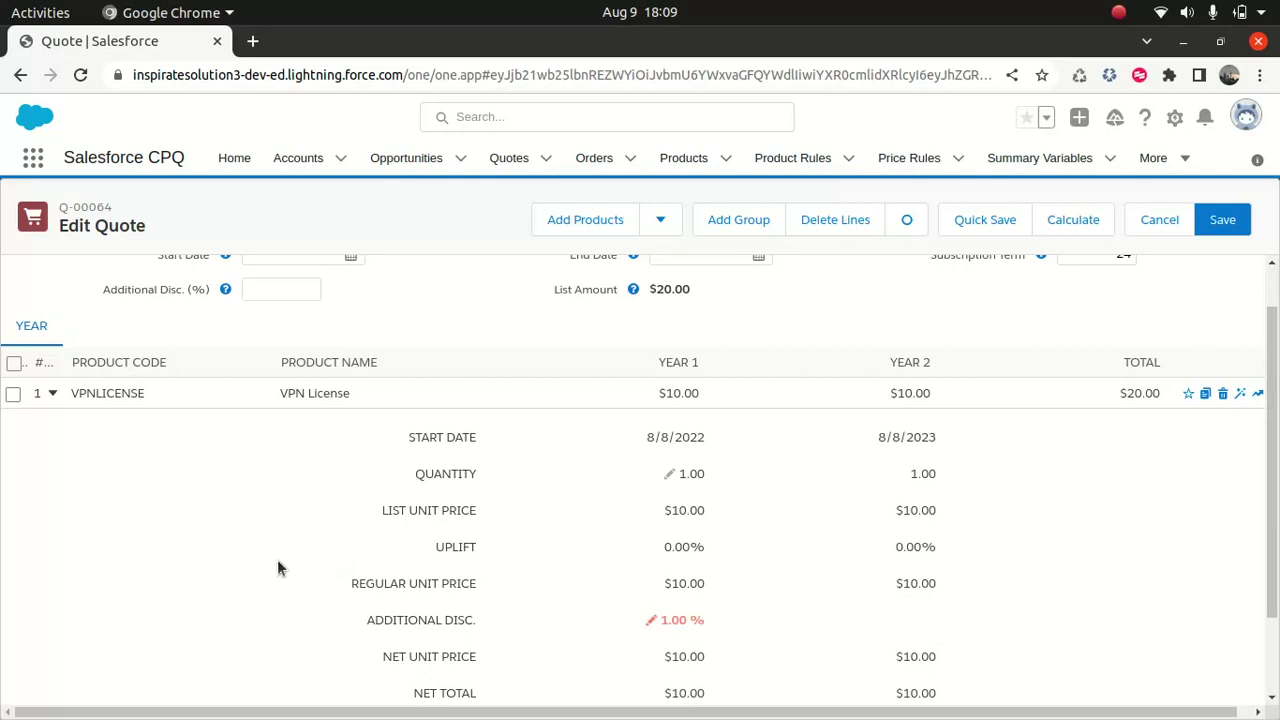
Step: Set the VPN License line's Year 2 quantity to 2 and recalculate the quote before cancelling the line edits
scroll(1276, 420, "down", 2)
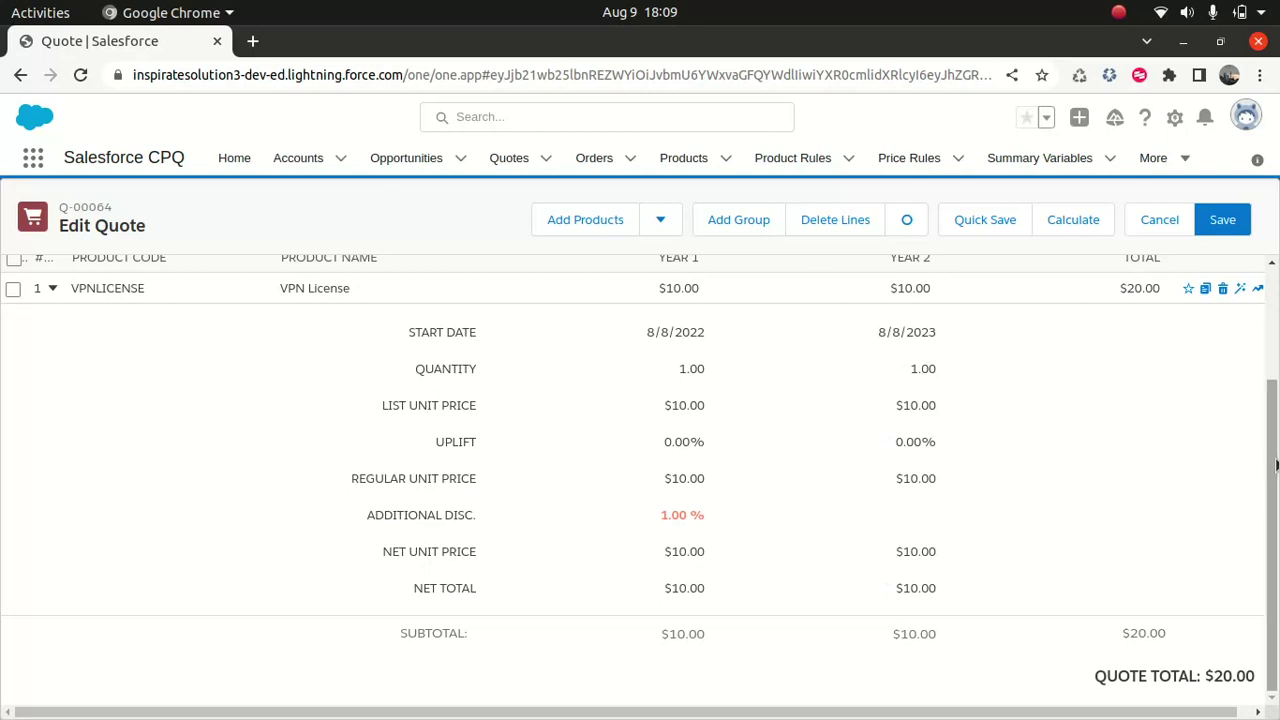
scroll(1268, 445, "up", 1)
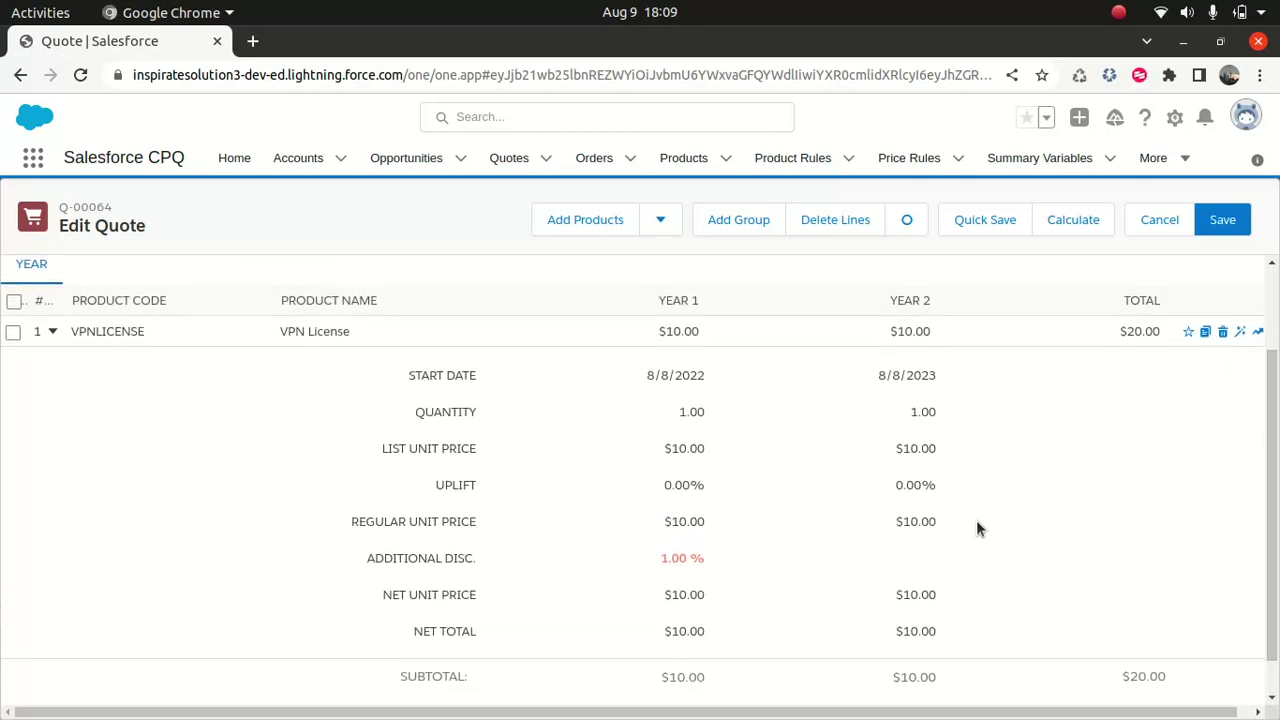
left_click(906, 415)
type("2")
left_click(218, 503)
left_click(1072, 226)
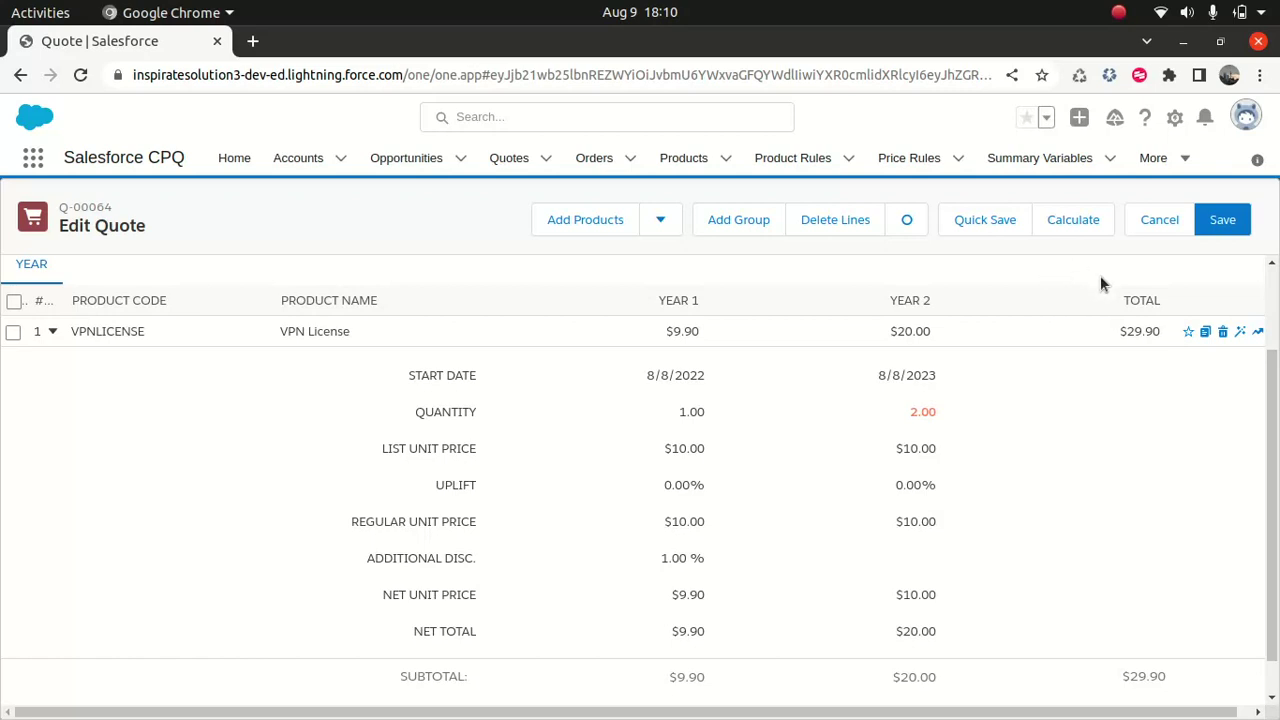
left_click(1159, 220)
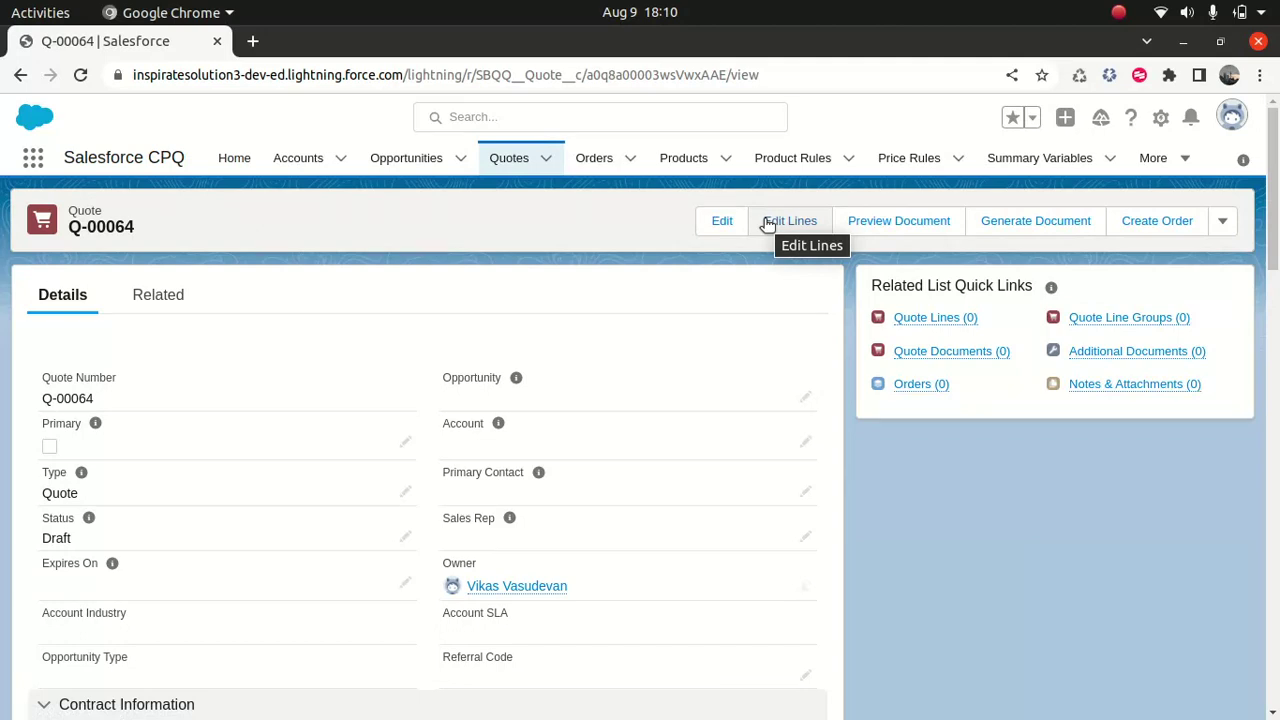
Step: Reopen the quote's lines for editing, search for VPN License and add that product to the quote
left_click(779, 228)
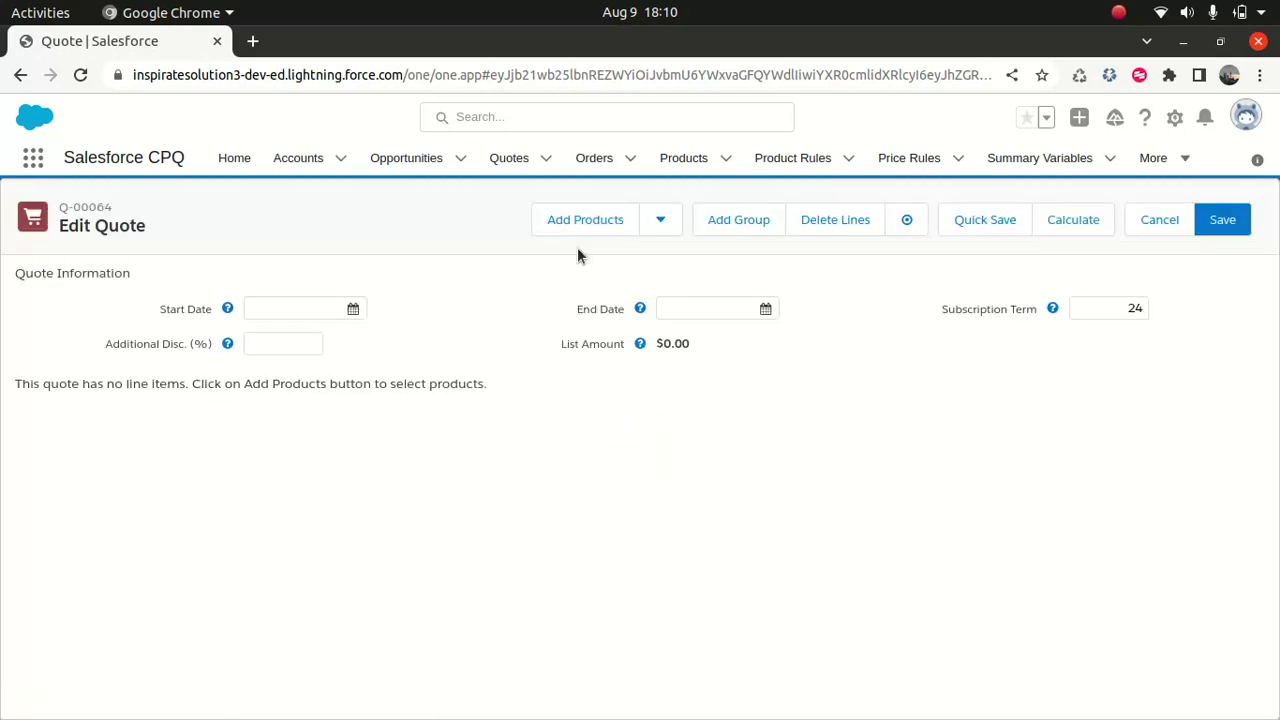
left_click(603, 221)
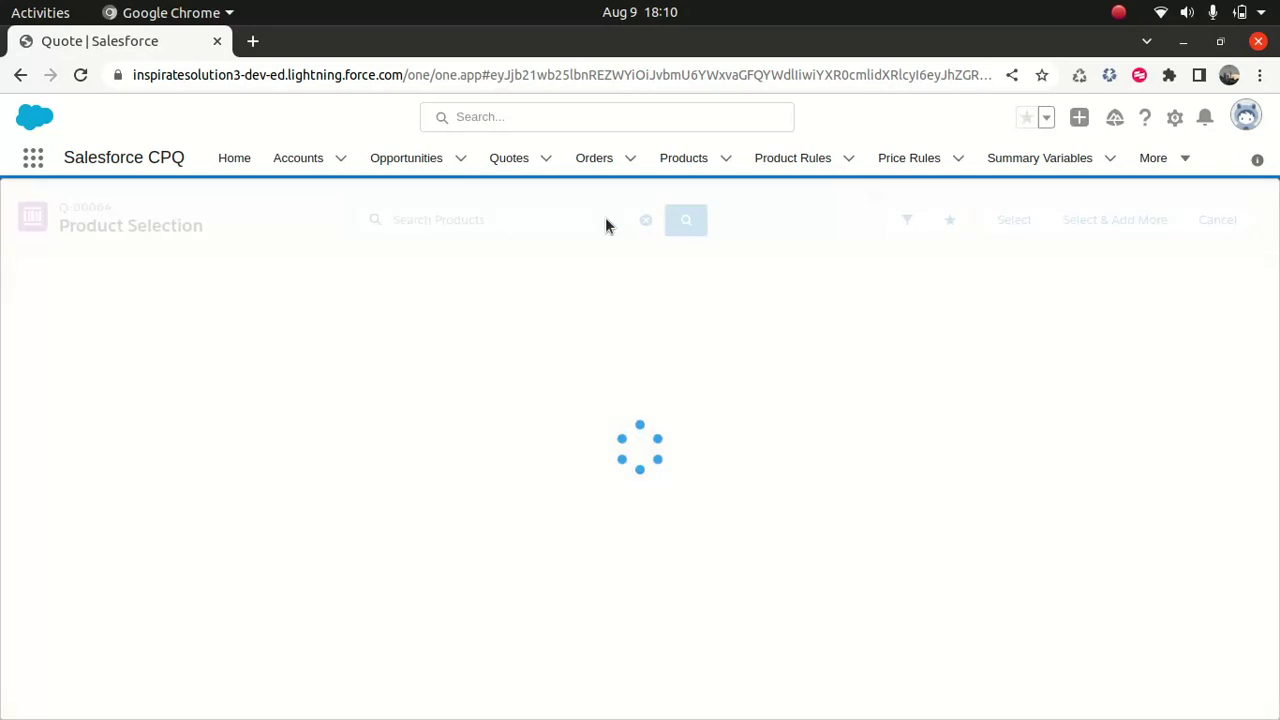
left_click(494, 219)
type("vpn")
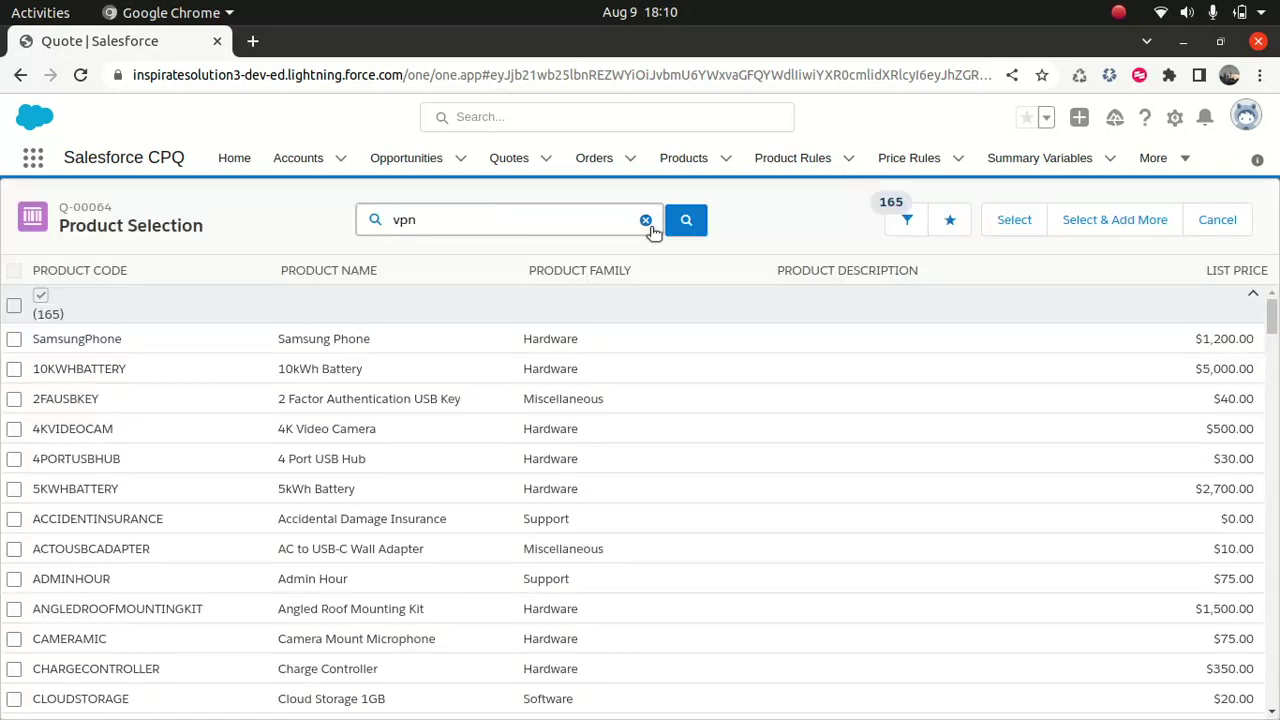
left_click(418, 254)
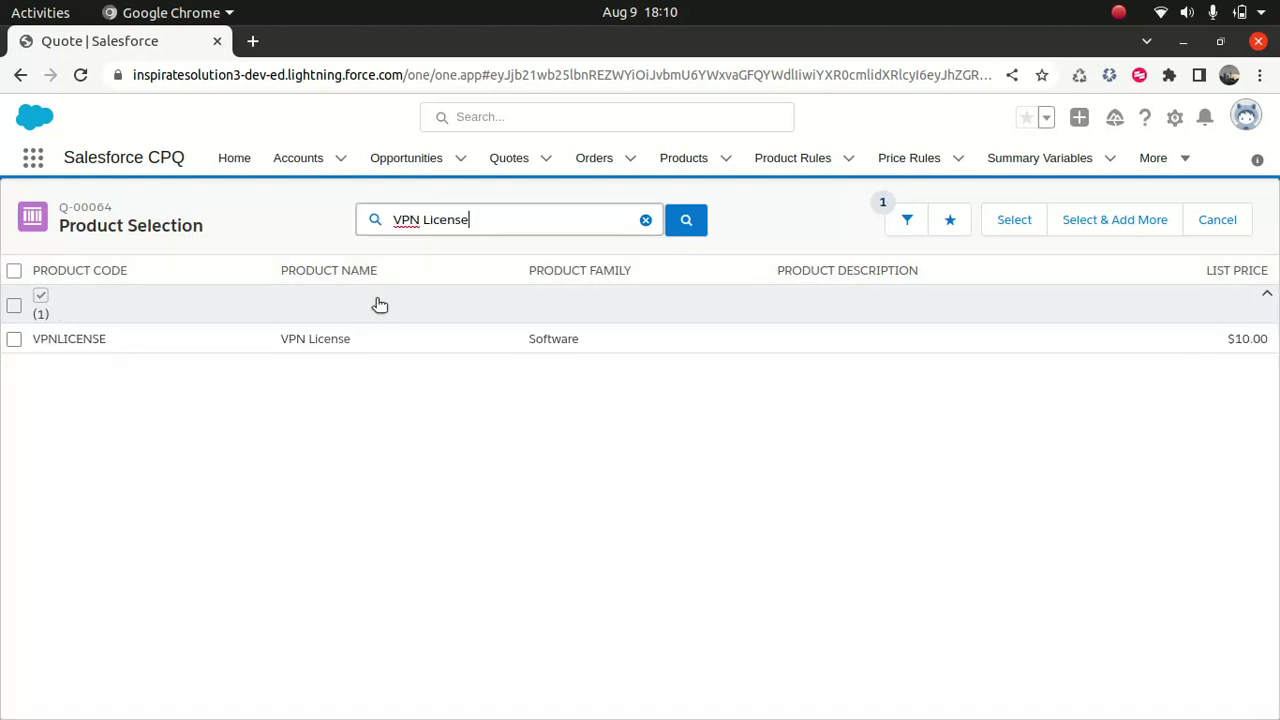
left_click(14, 339)
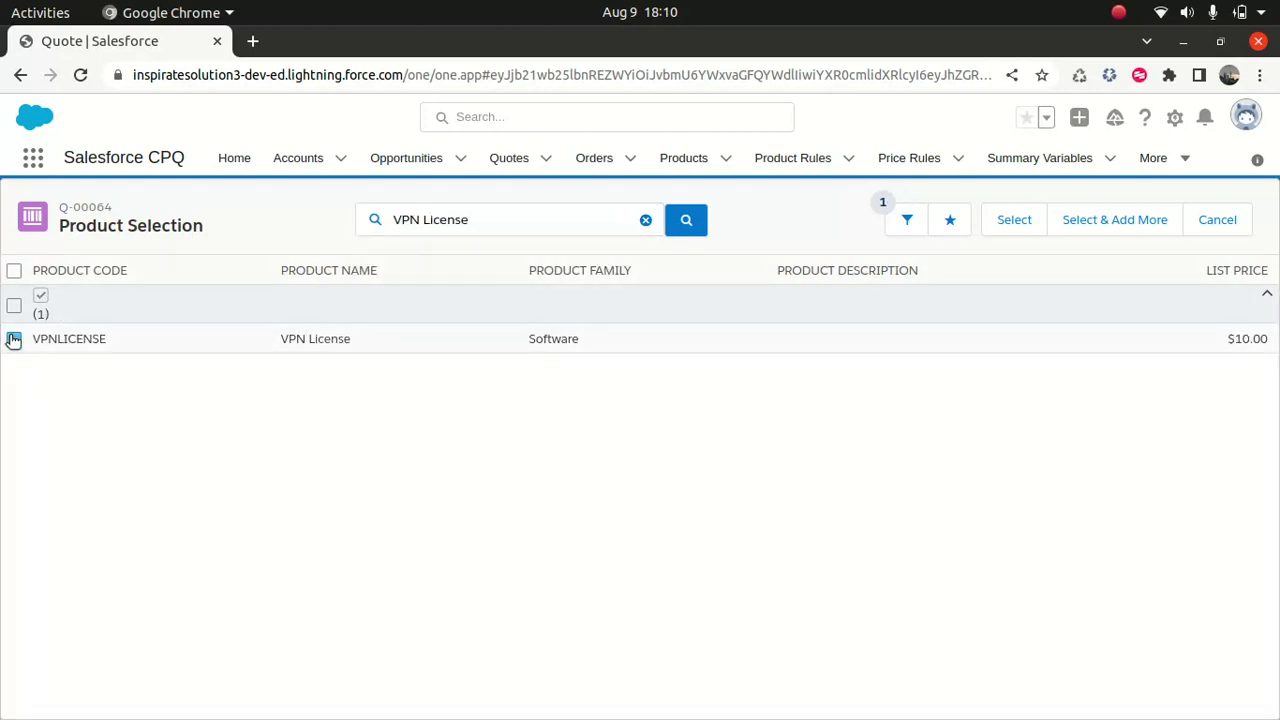
left_click(1013, 219)
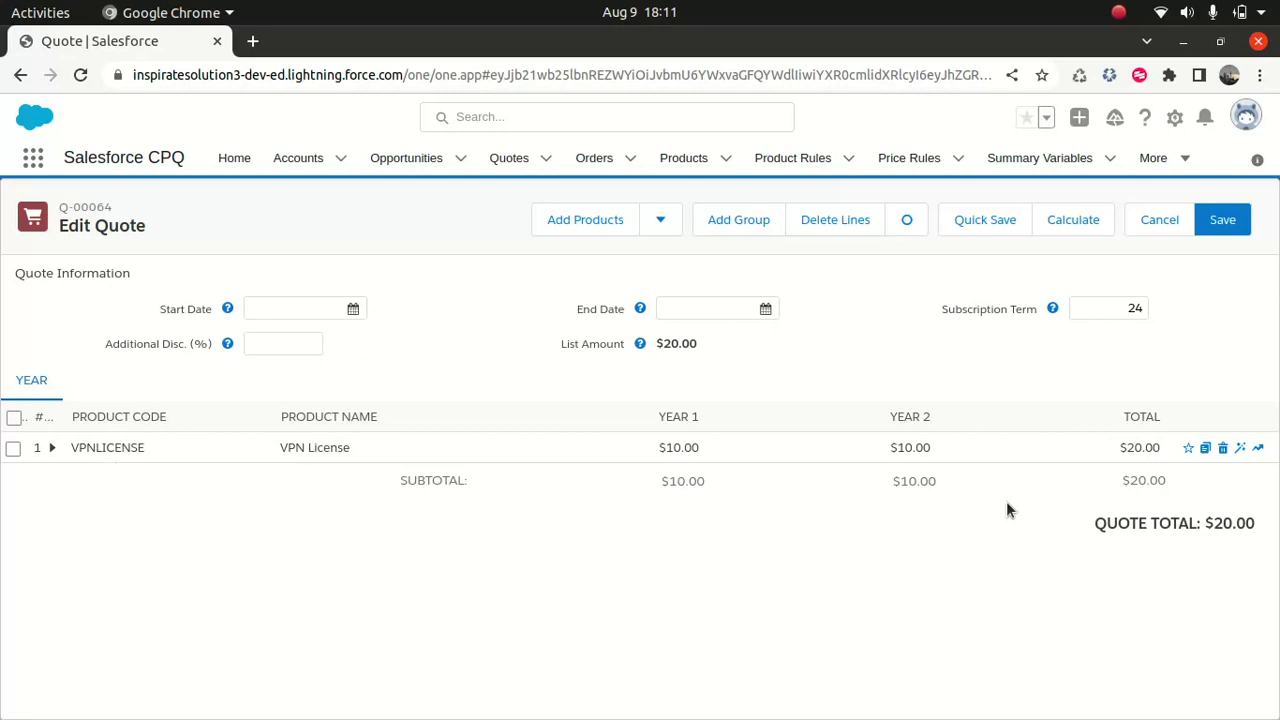
Step: Desegment and resegment the VPN License line, leaving the line editor without saving
left_click(1257, 450)
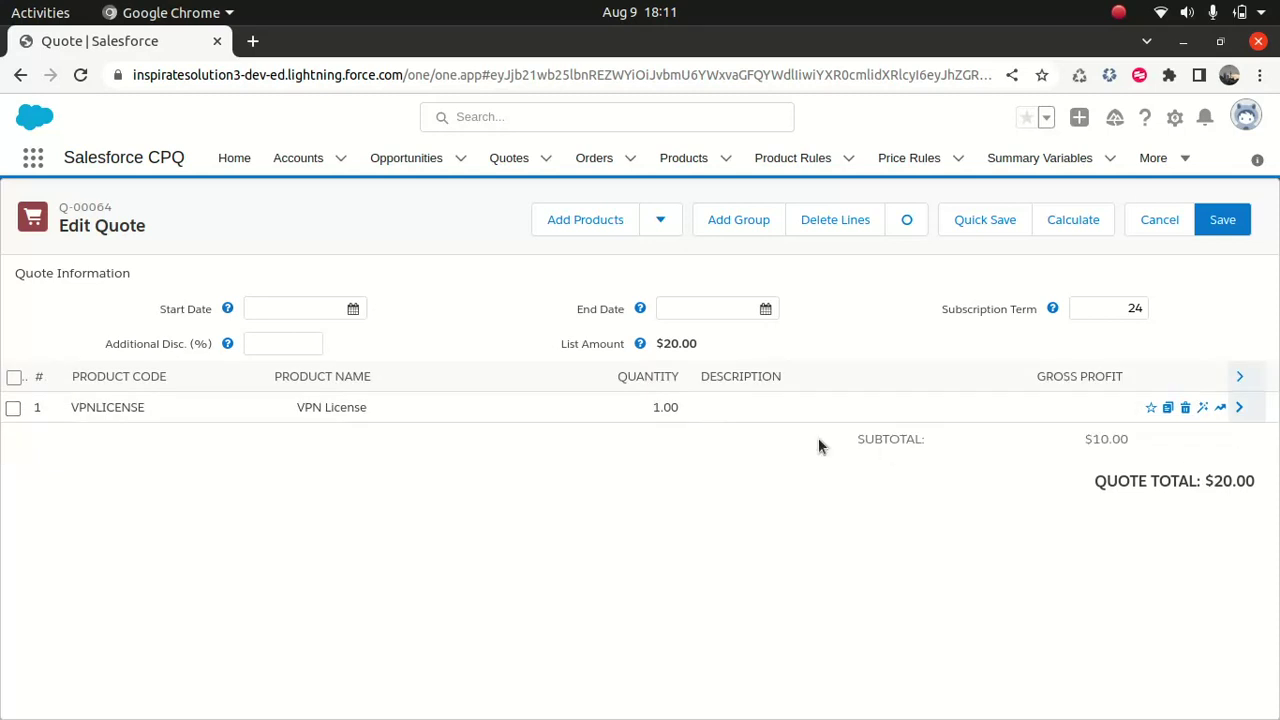
left_click(1203, 408)
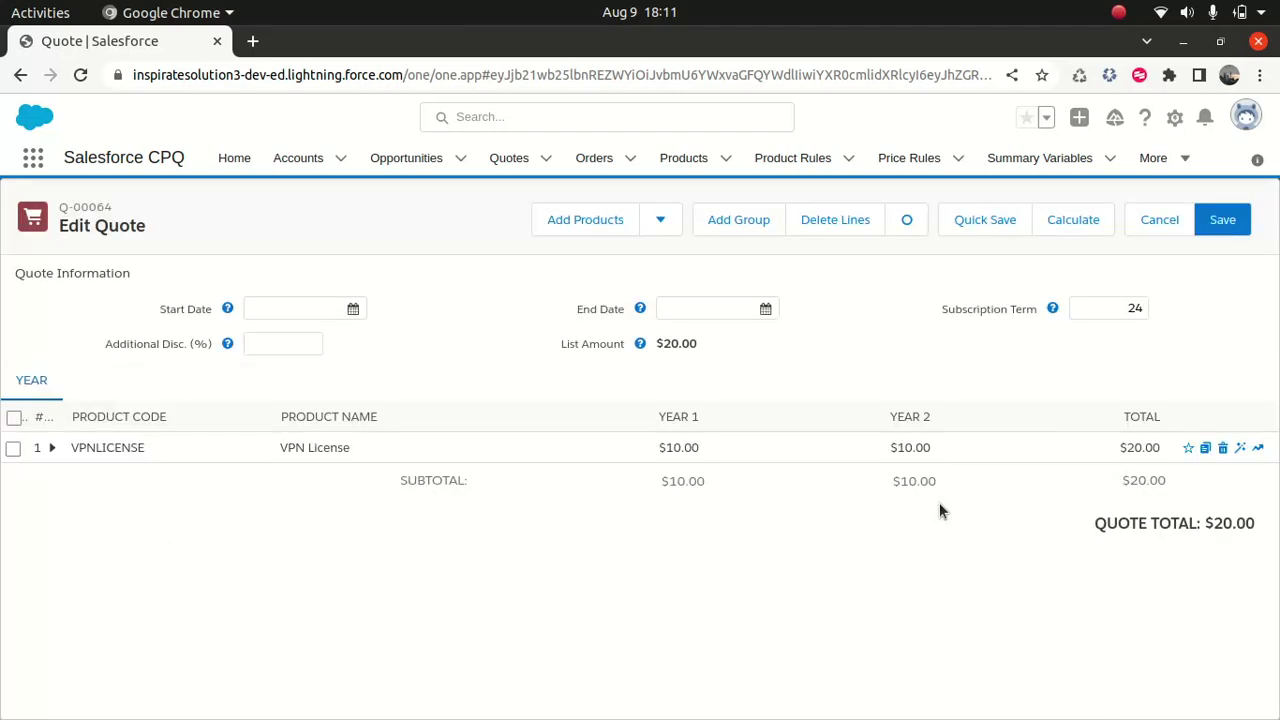
left_click(1162, 222)
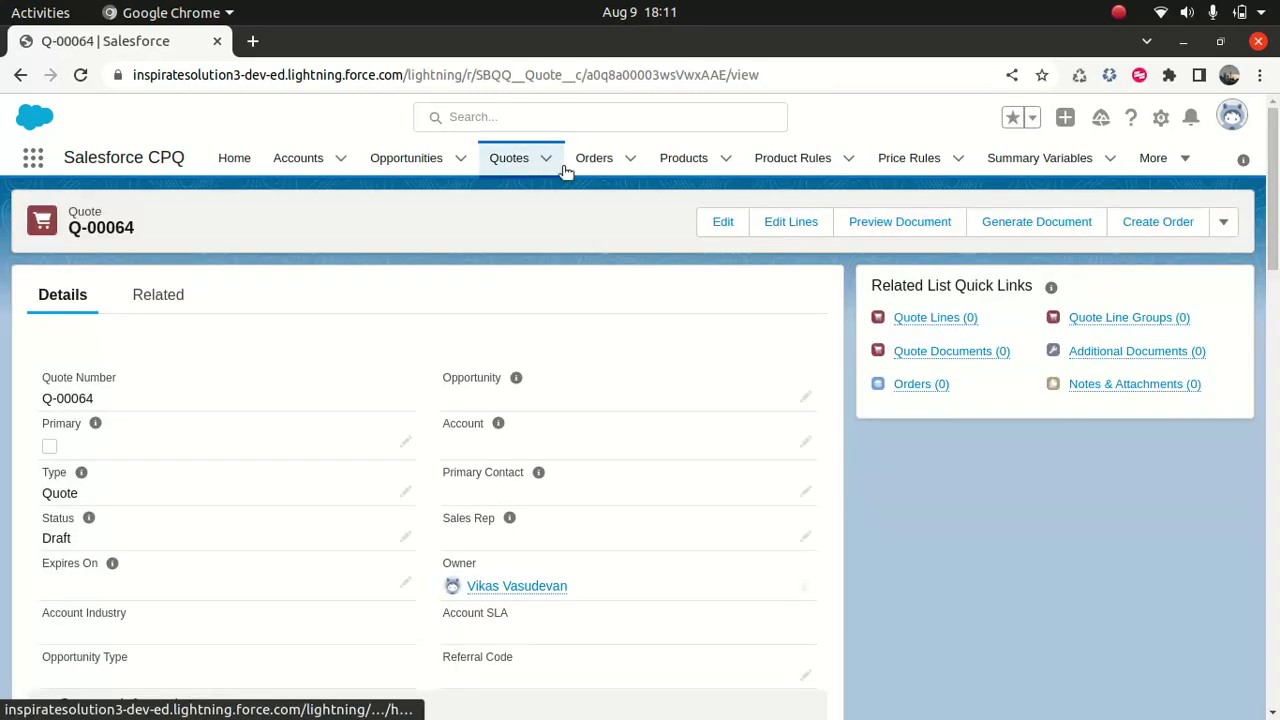
Step: Edit the VPN License product record to use Standard as its Default Pricing Table and save it
left_click(680, 162)
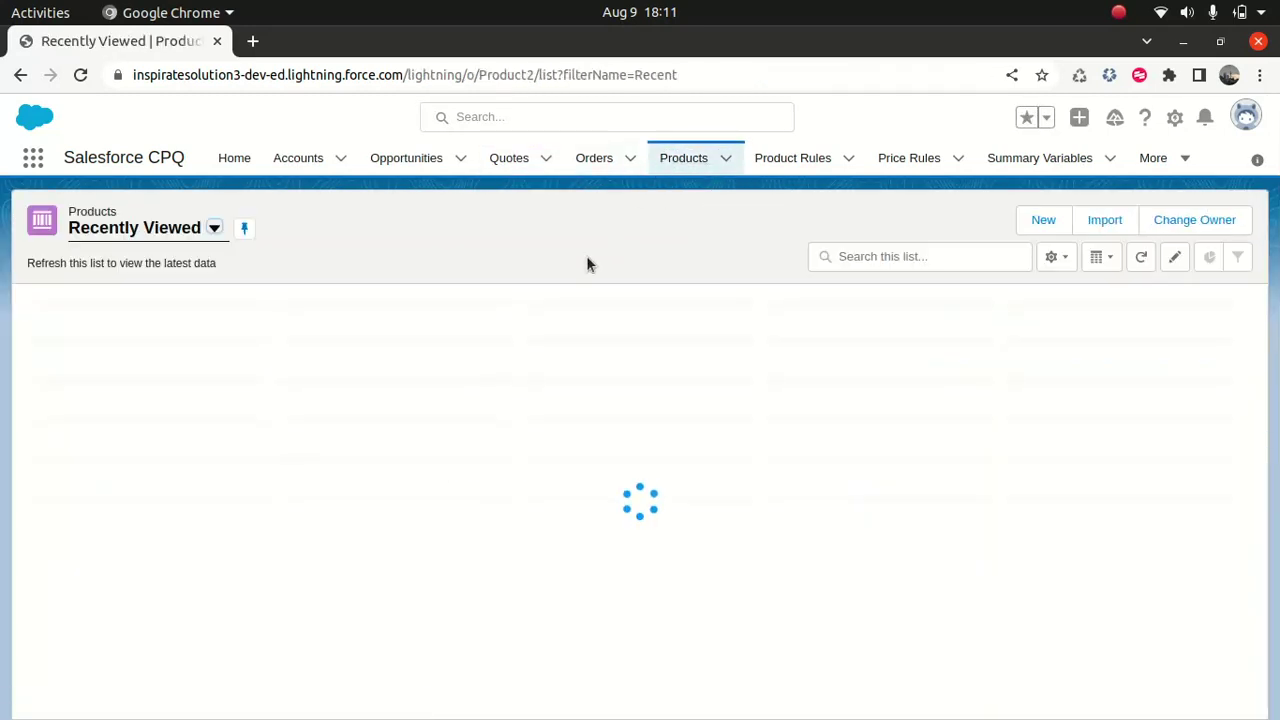
left_click(153, 330)
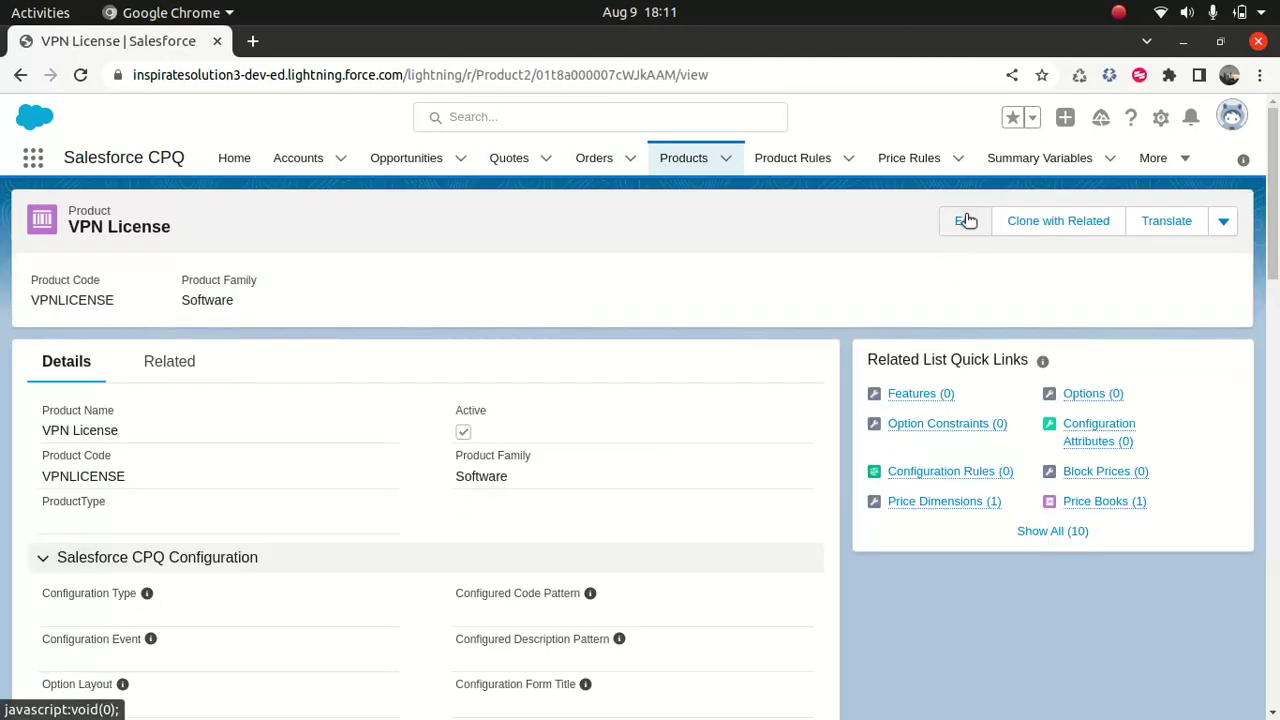
left_click(965, 221)
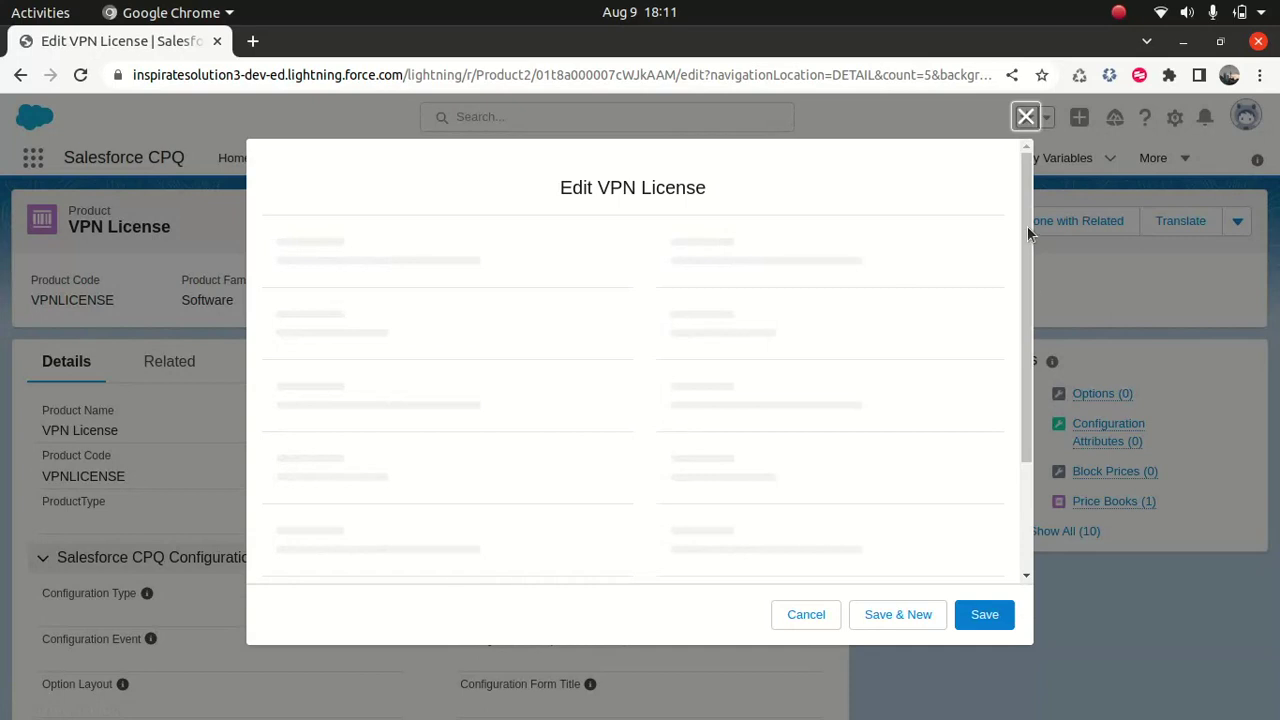
left_click_drag(1023, 200, 1004, 356)
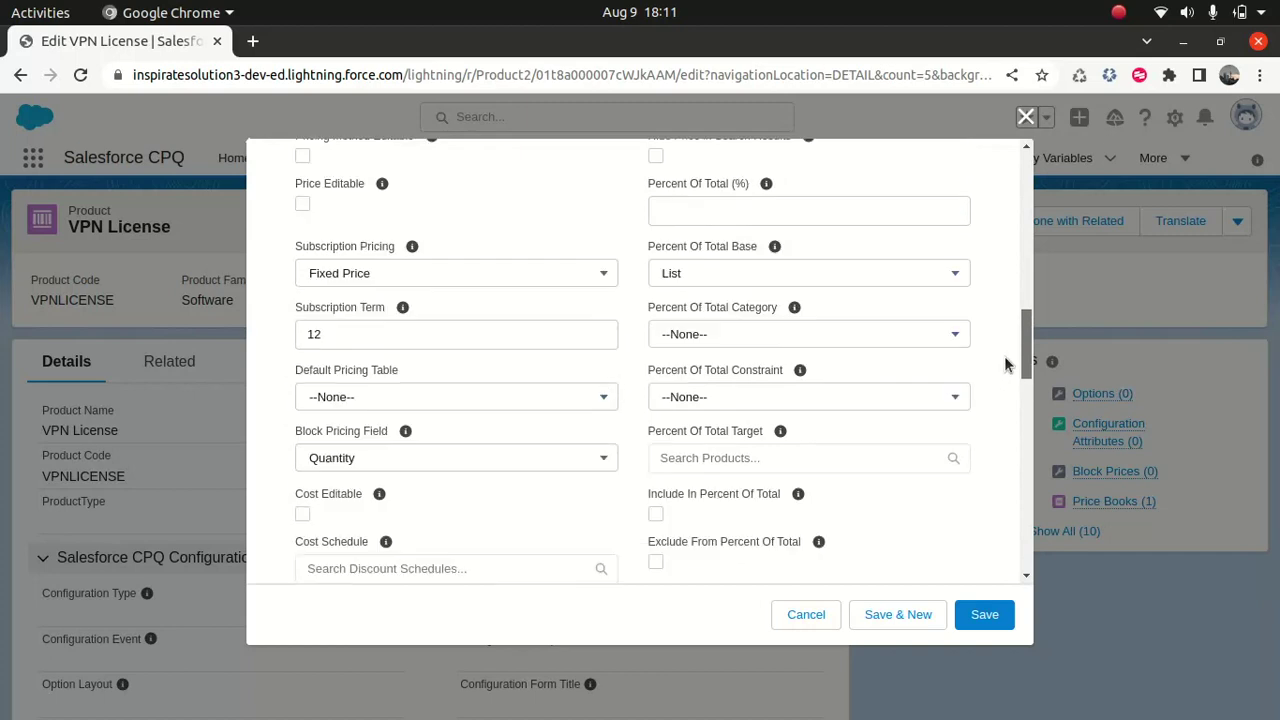
left_click(378, 396)
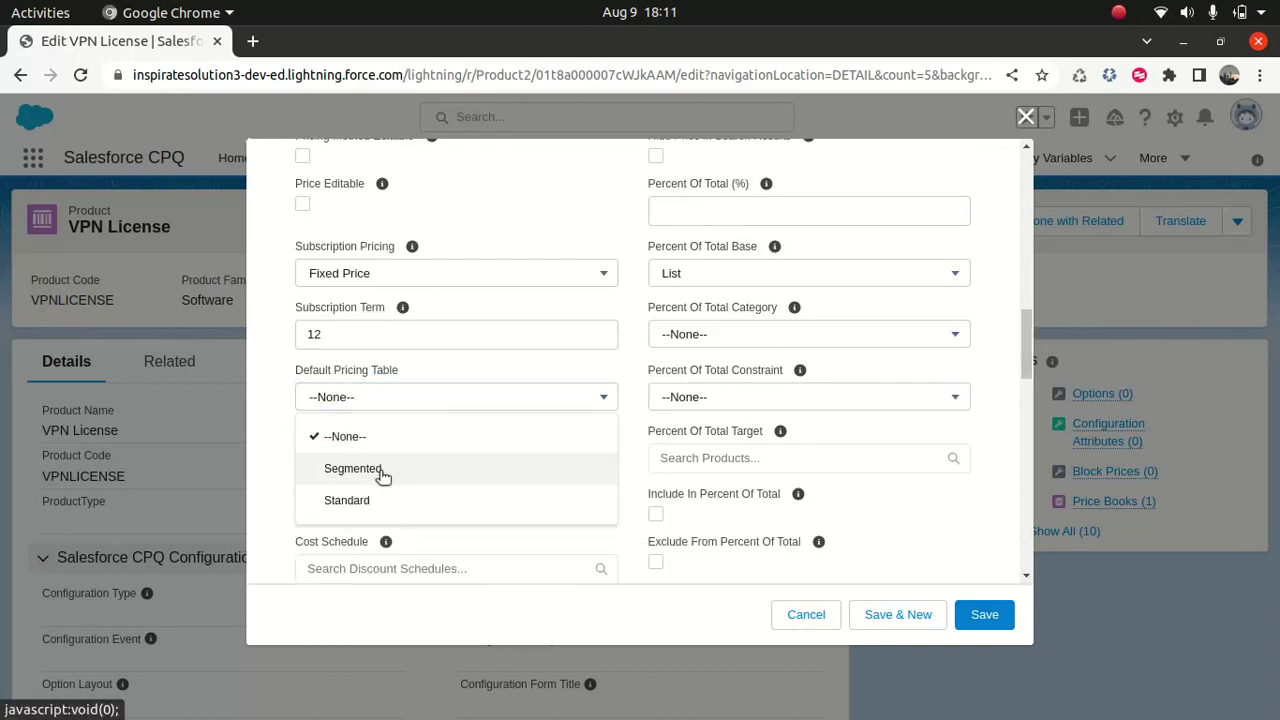
left_click(376, 472)
left_click(412, 399)
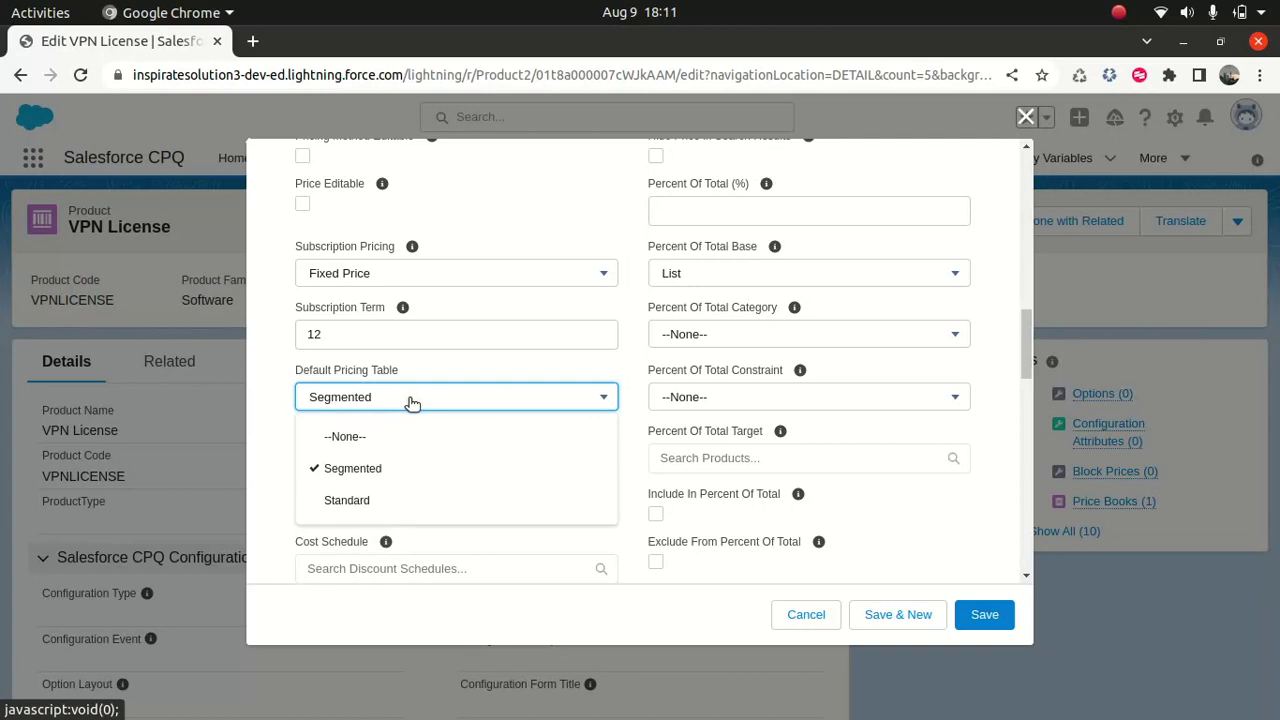
left_click(365, 500)
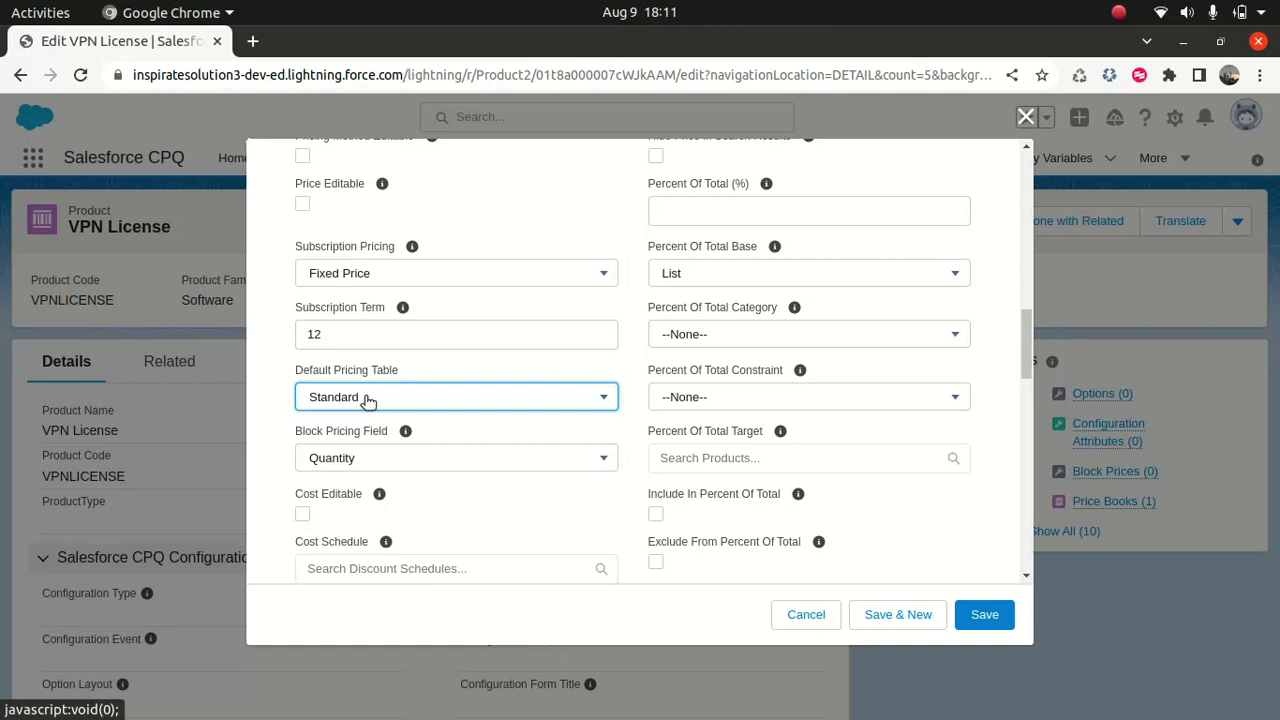
left_click(984, 617)
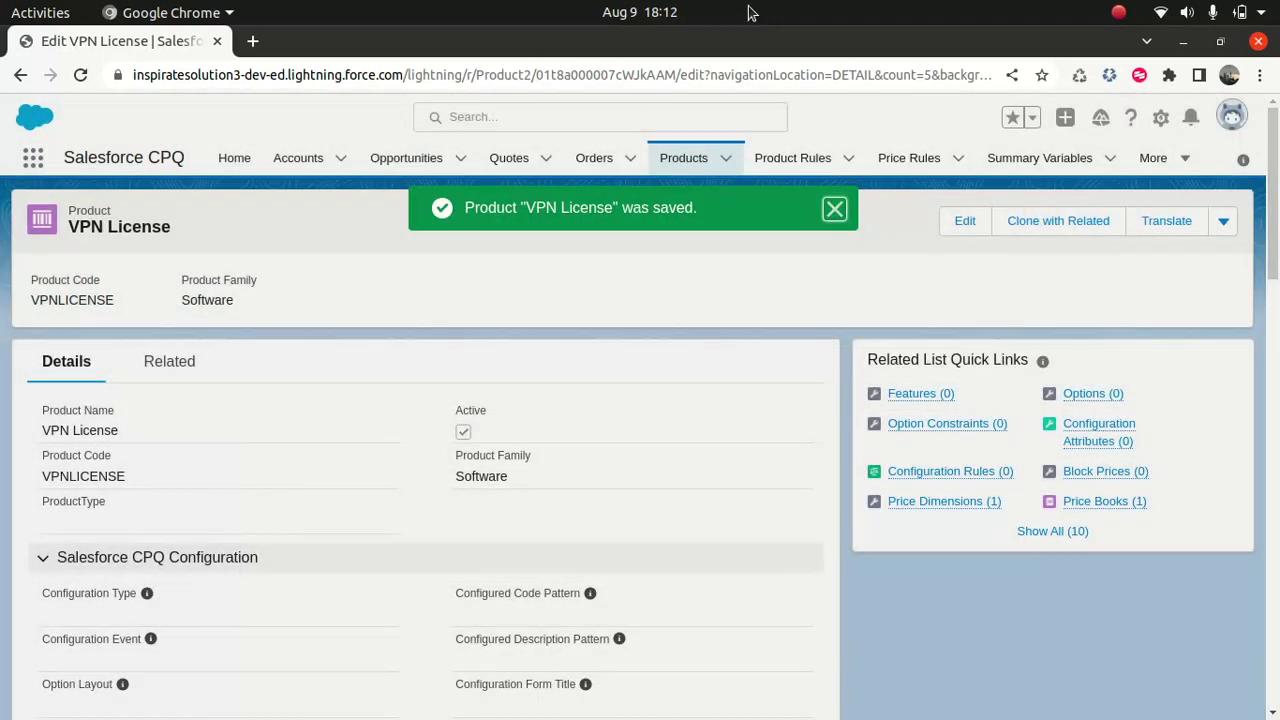
Step: Reload the VPN License product page and reopen the most recently viewed quote's lines for editing
left_click(612, 72)
key("Return")
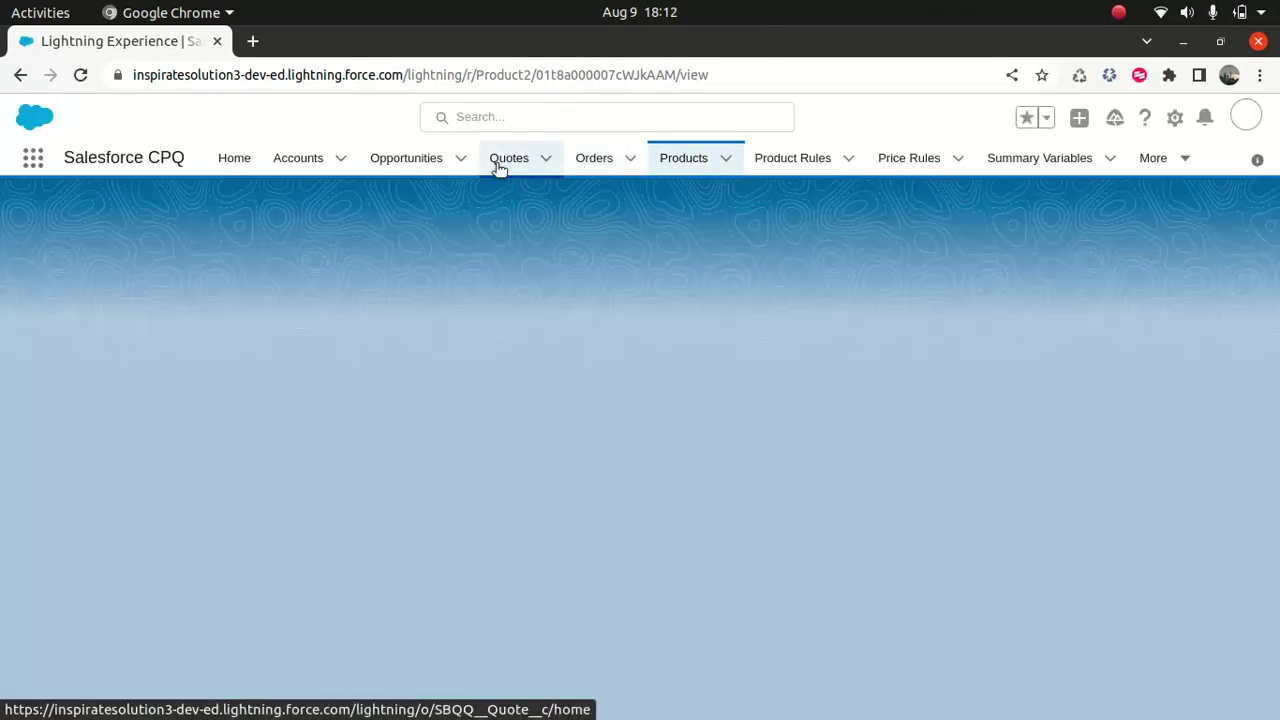
left_click(498, 160)
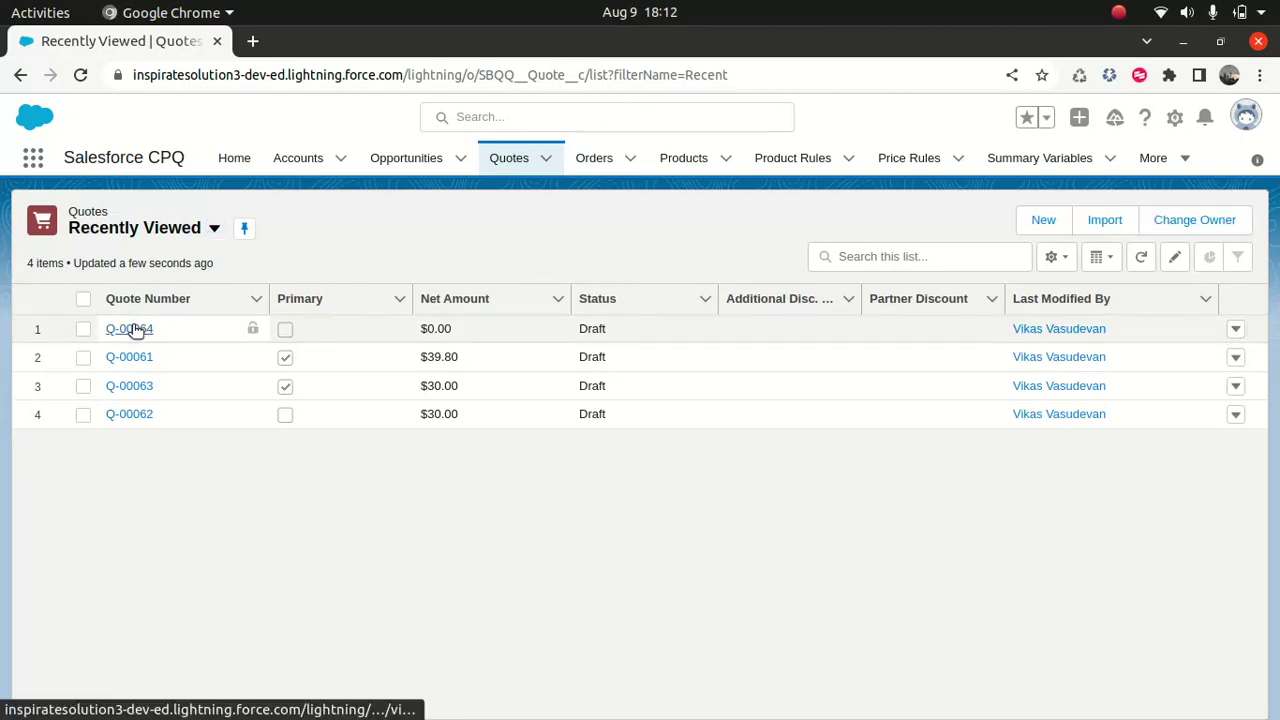
left_click(130, 329)
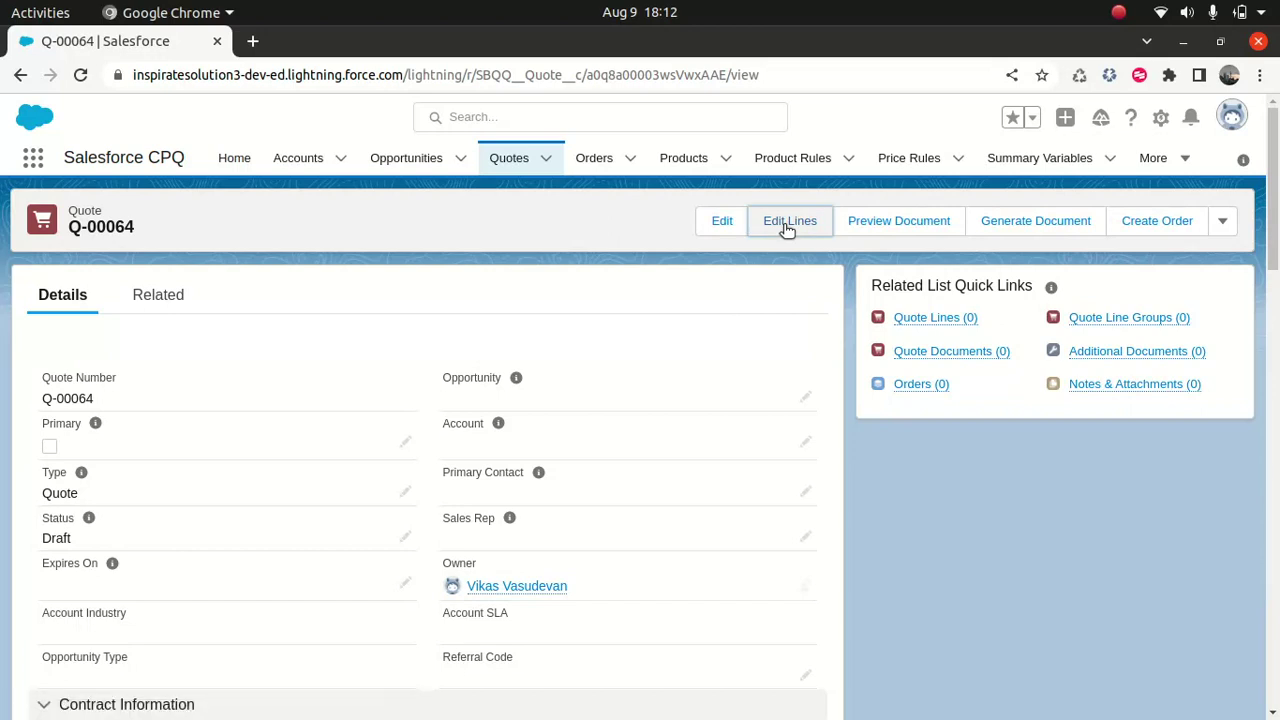
left_click(787, 223)
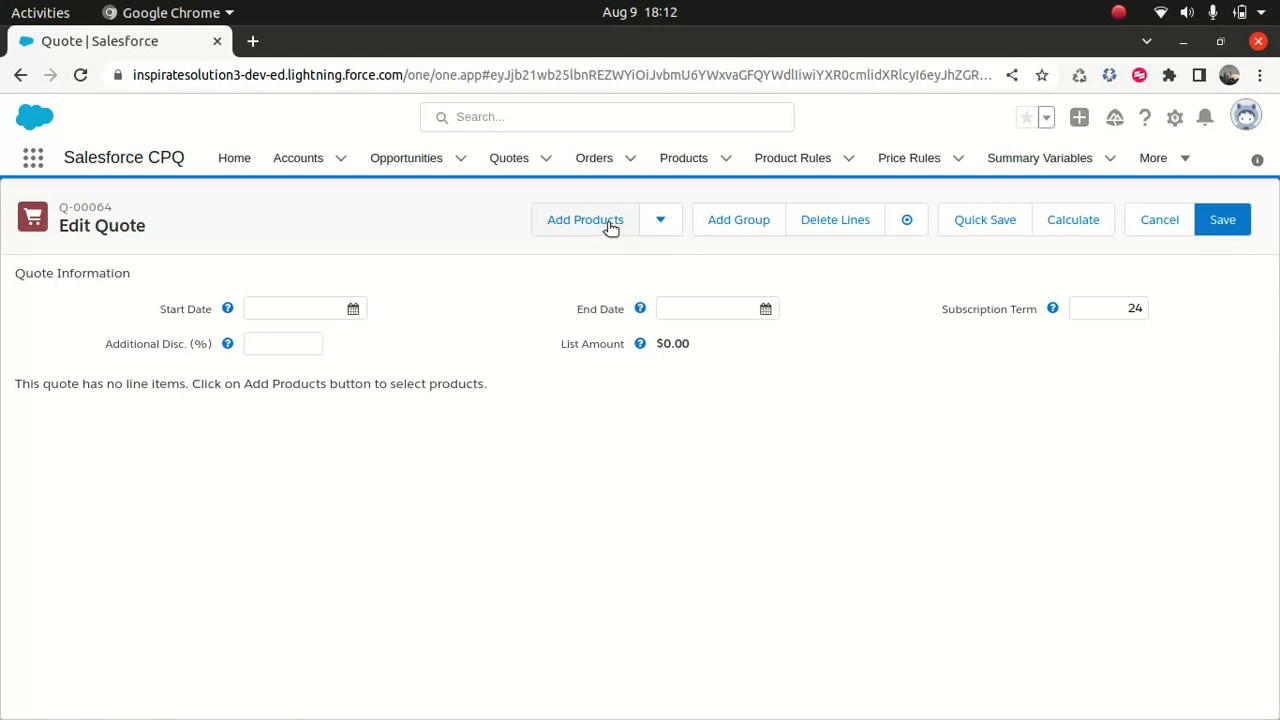
Step: Add the VPN License product to the quote and resegment its line
left_click(610, 226)
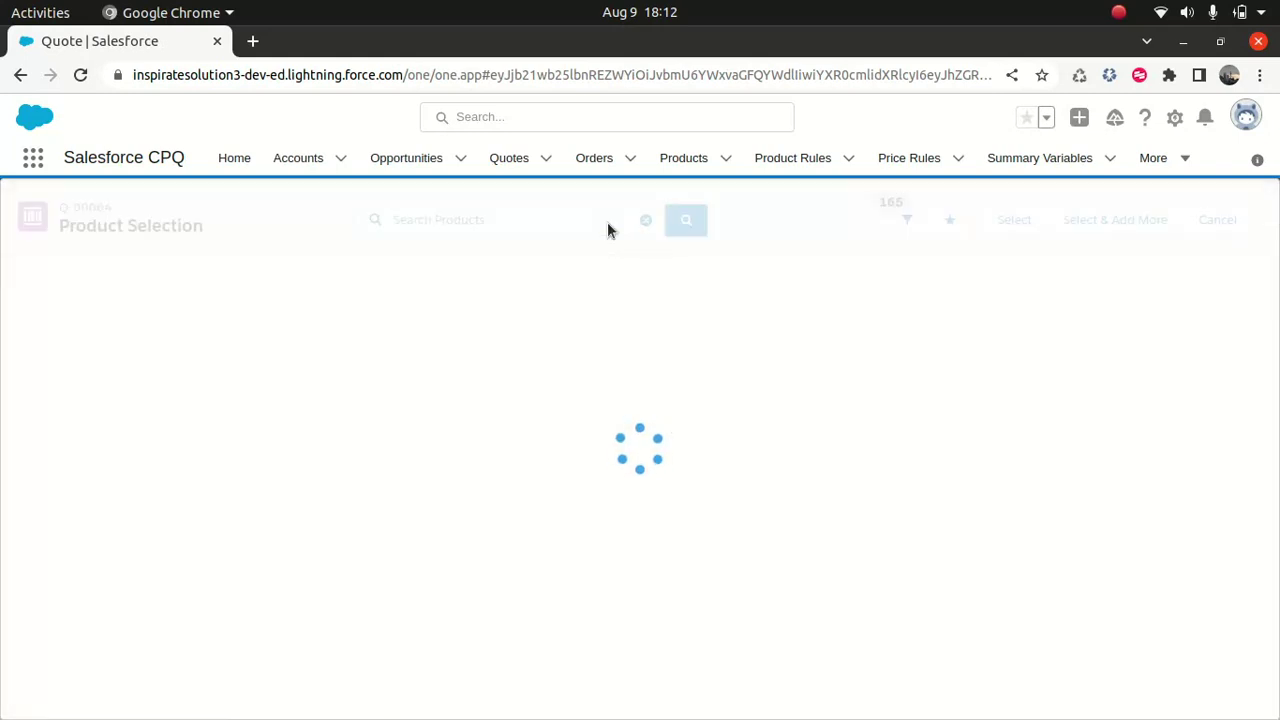
left_click(516, 221)
type("vpn")
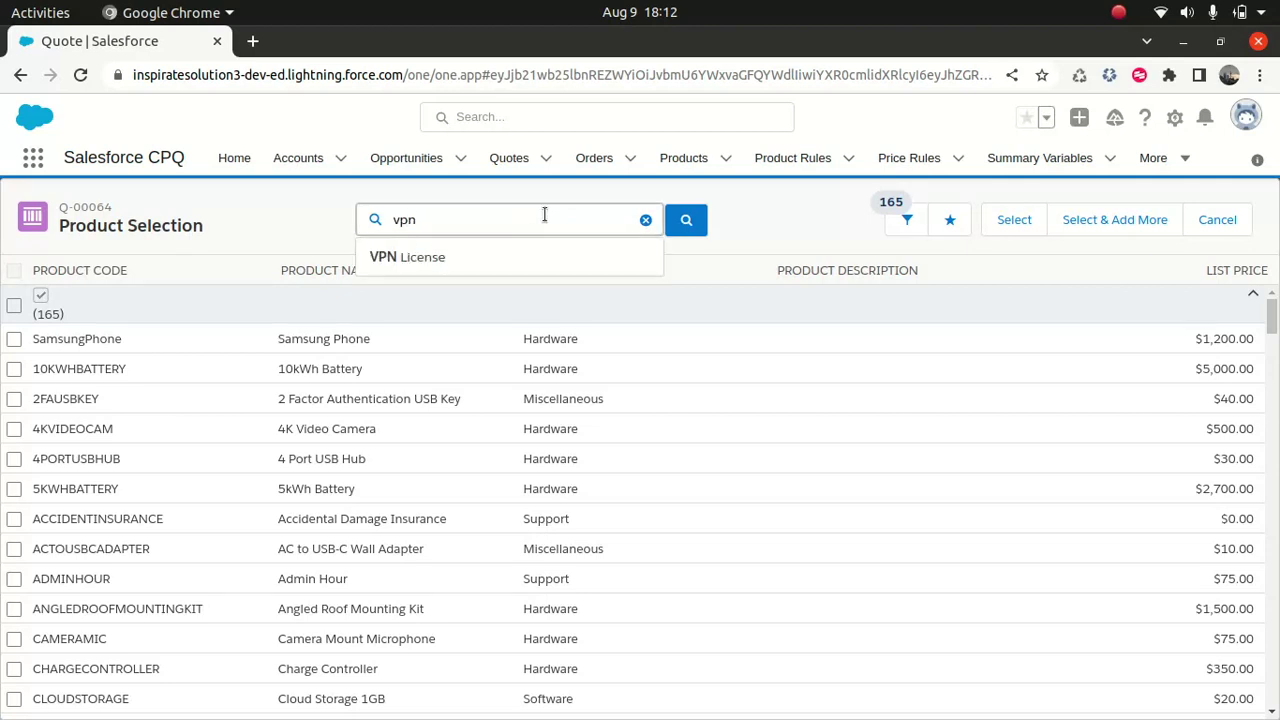
left_click(465, 262)
left_click(14, 339)
left_click(1013, 219)
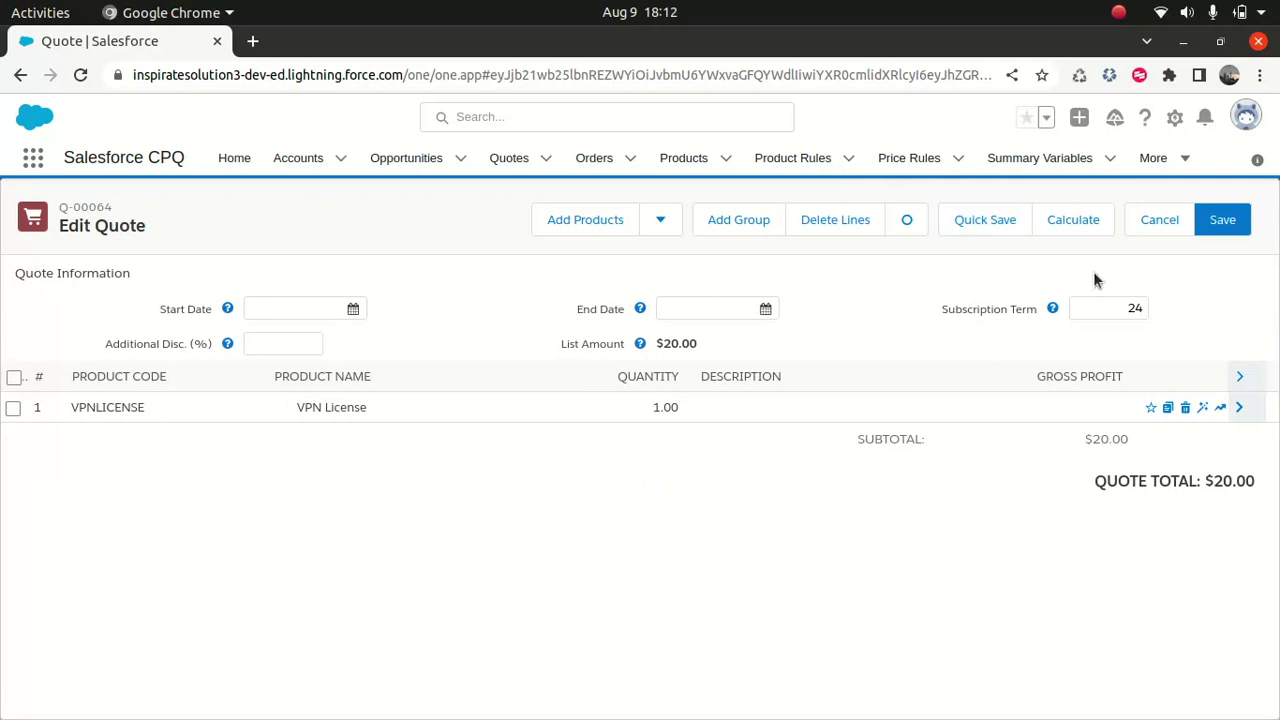
left_click(1203, 409)
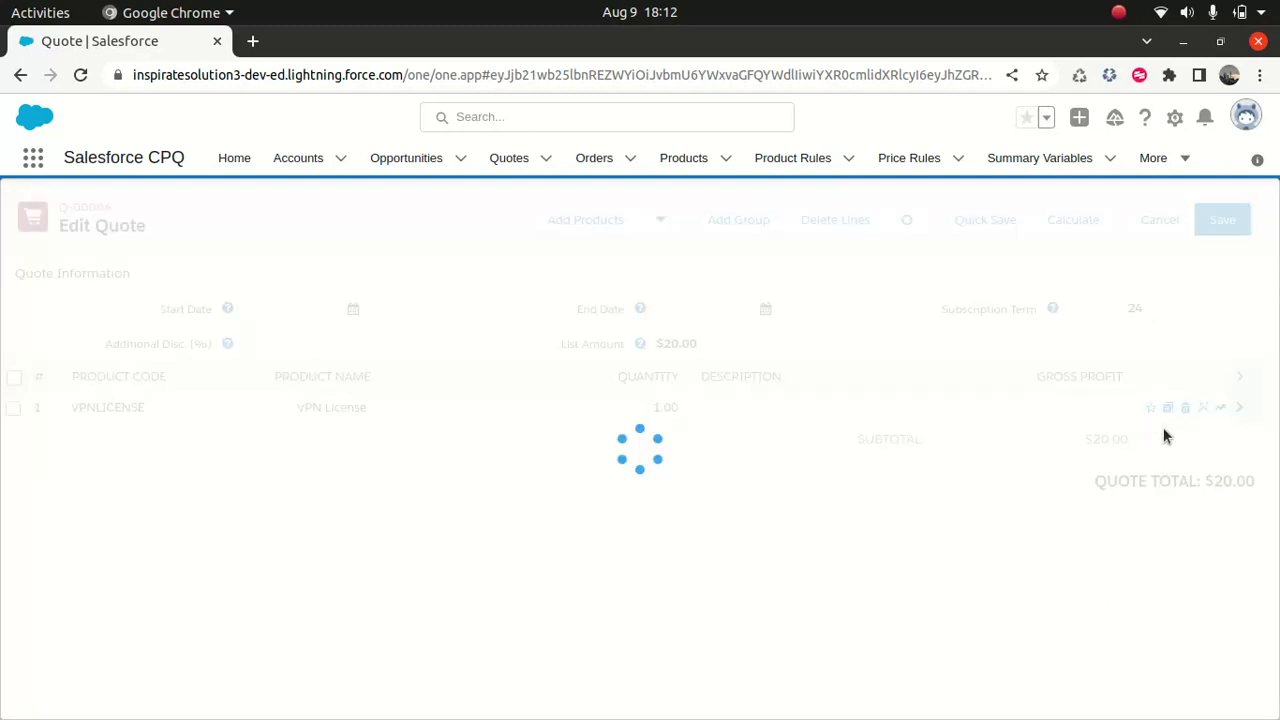